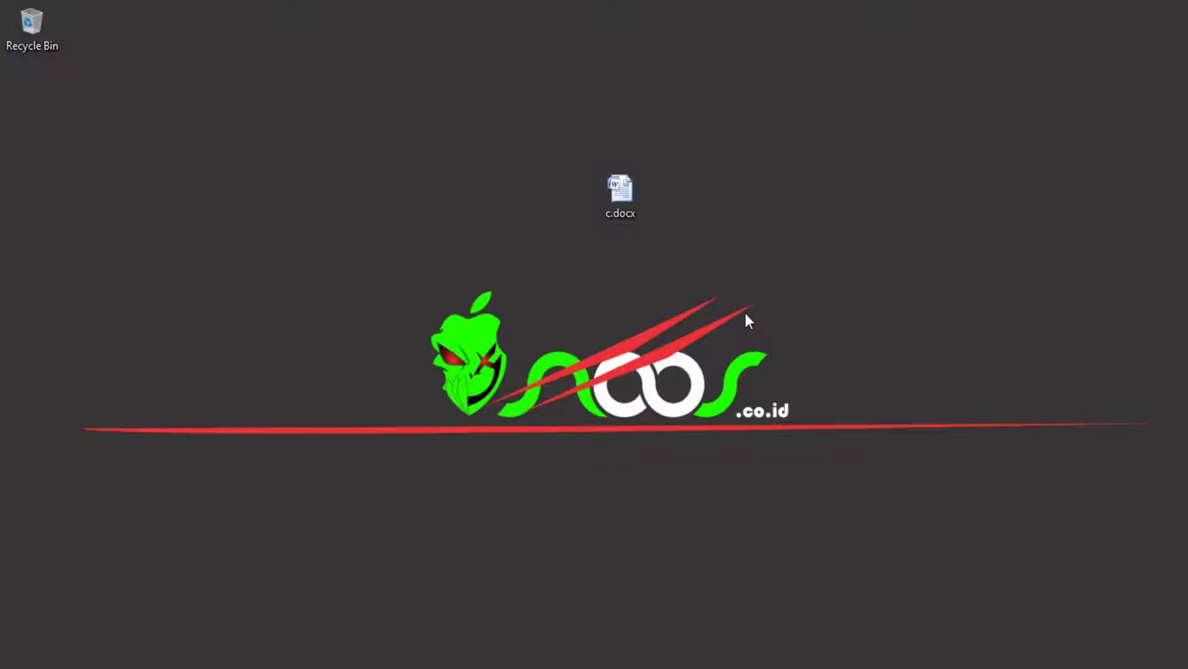
Step: Open c.docx in Word and zoom the page to 150%
double_click(633, 192)
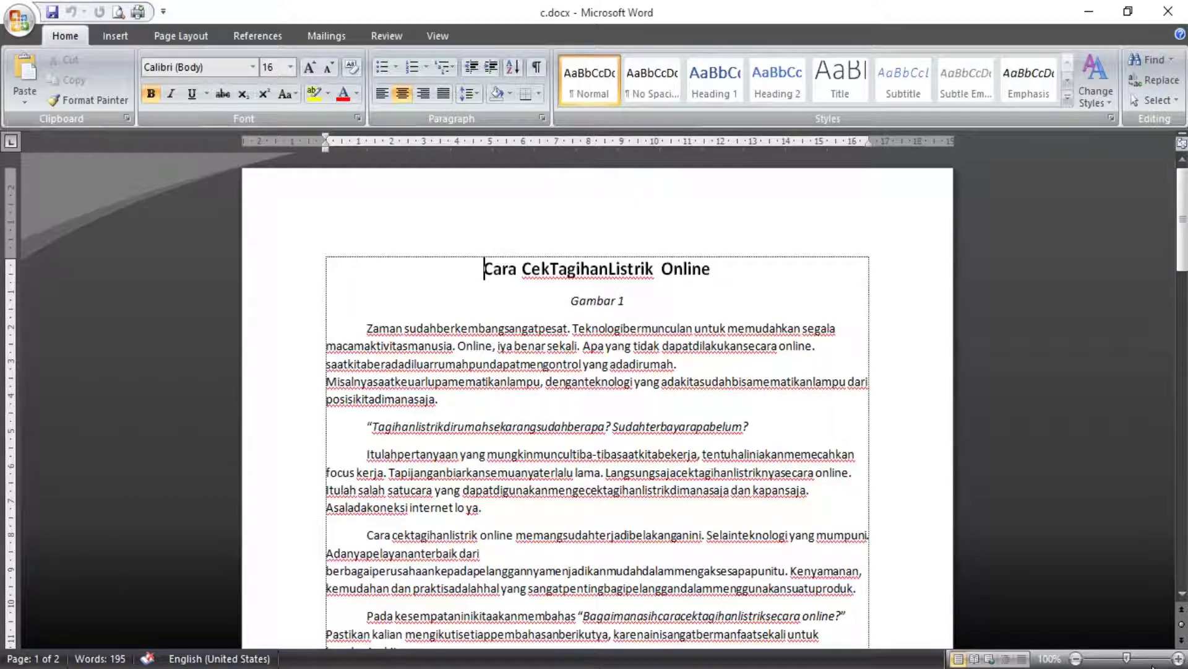
click(1179, 658)
click(1179, 658)
click(1179, 658)
click(1179, 658)
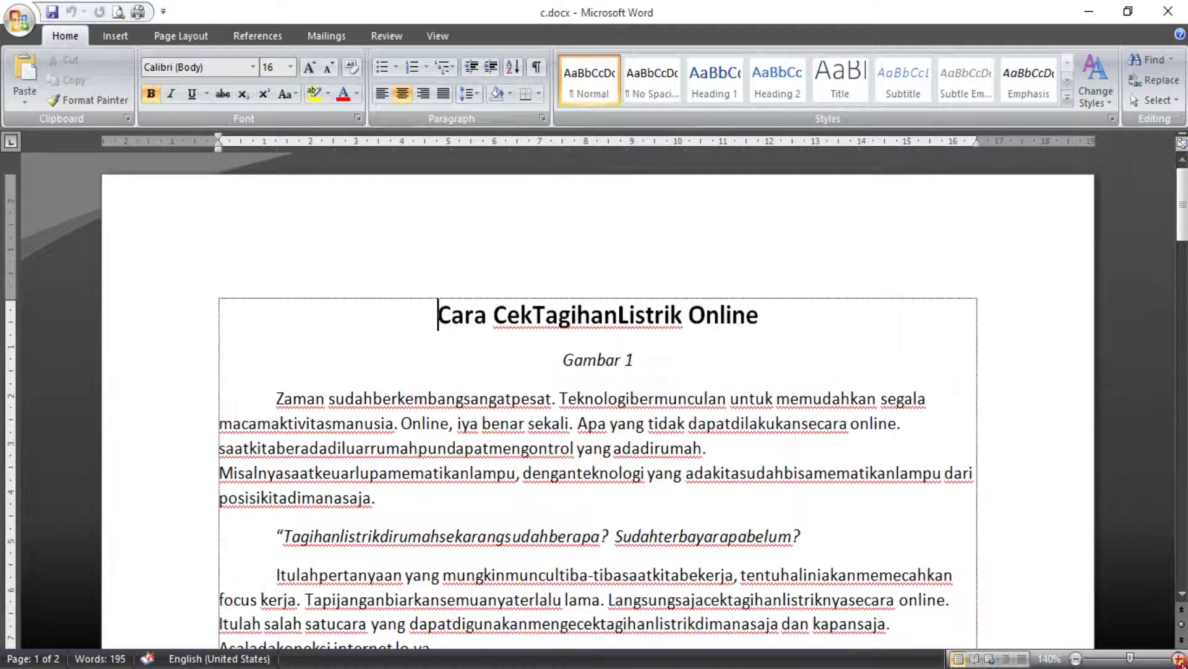
click(1179, 658)
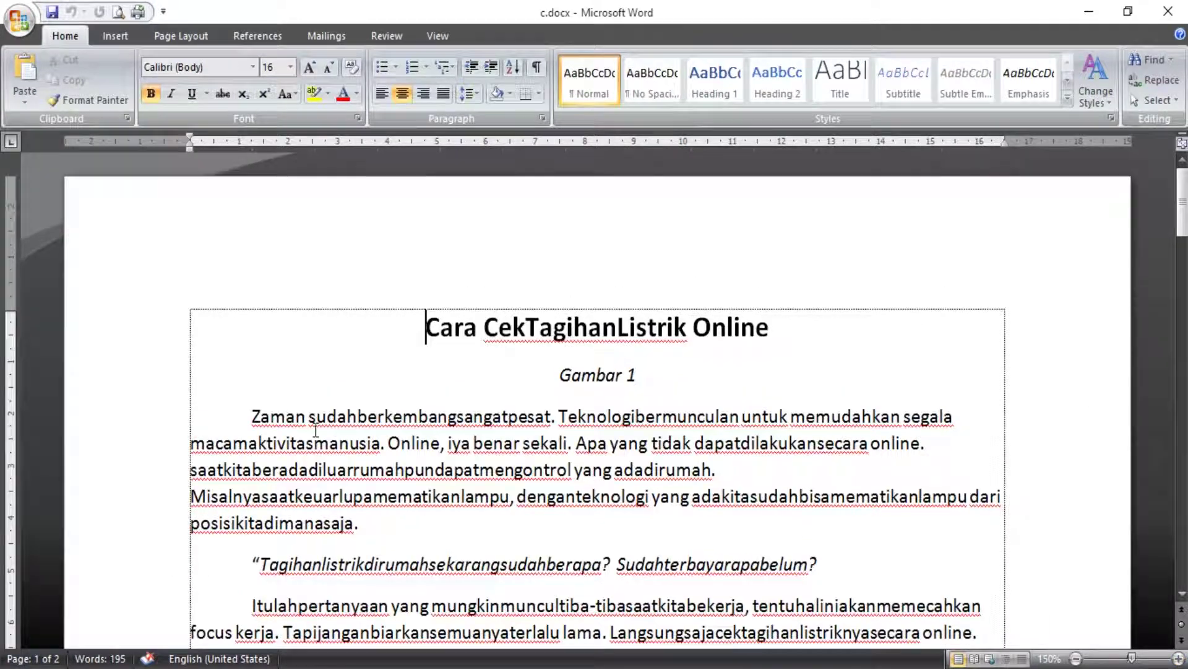
Step: Insert spaces after sudah, berkembang, sangat, Teknologi, macam and aktivitas in the first paragraph
click(358, 416)
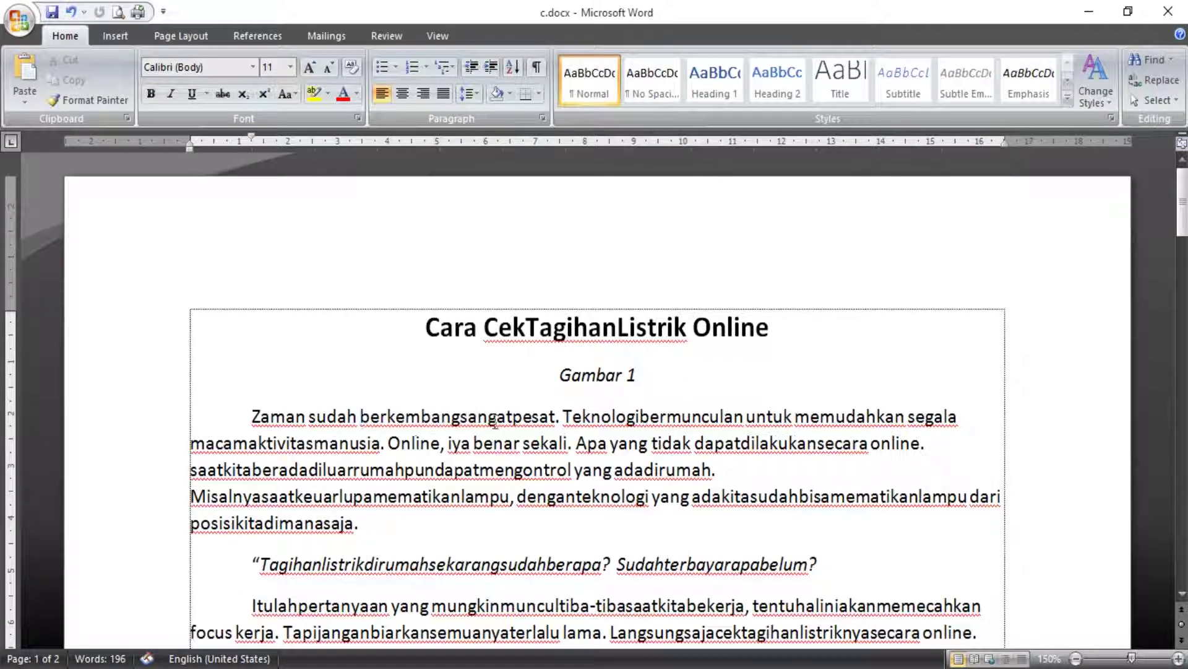
click(458, 421)
click(516, 416)
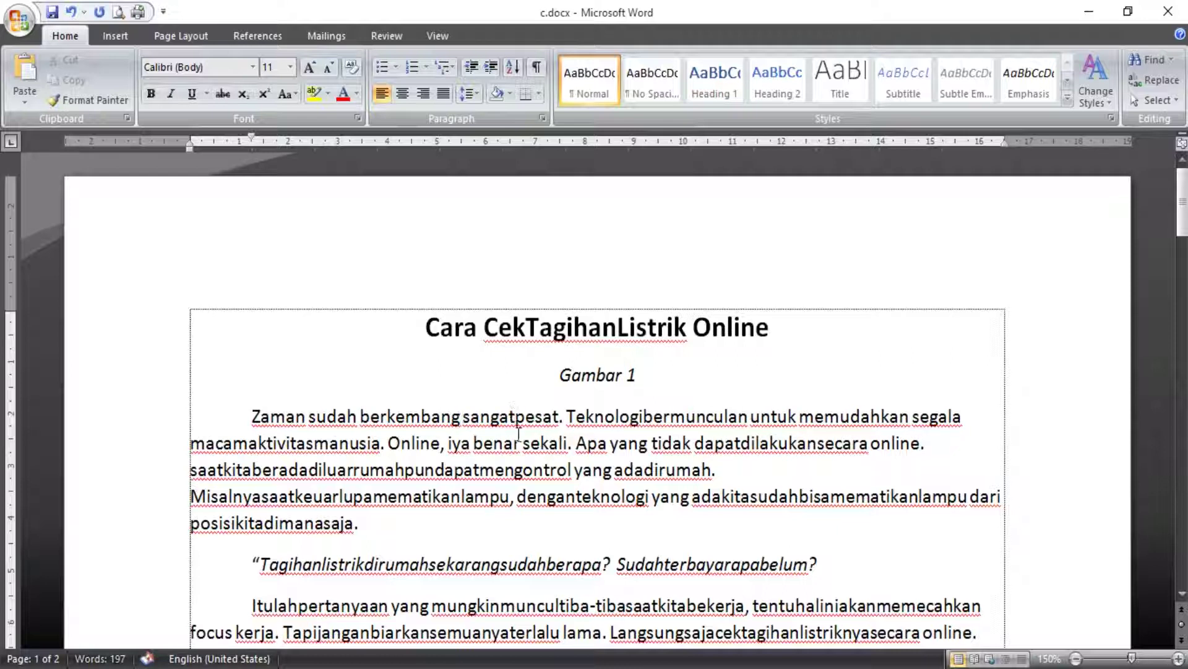
click(646, 415)
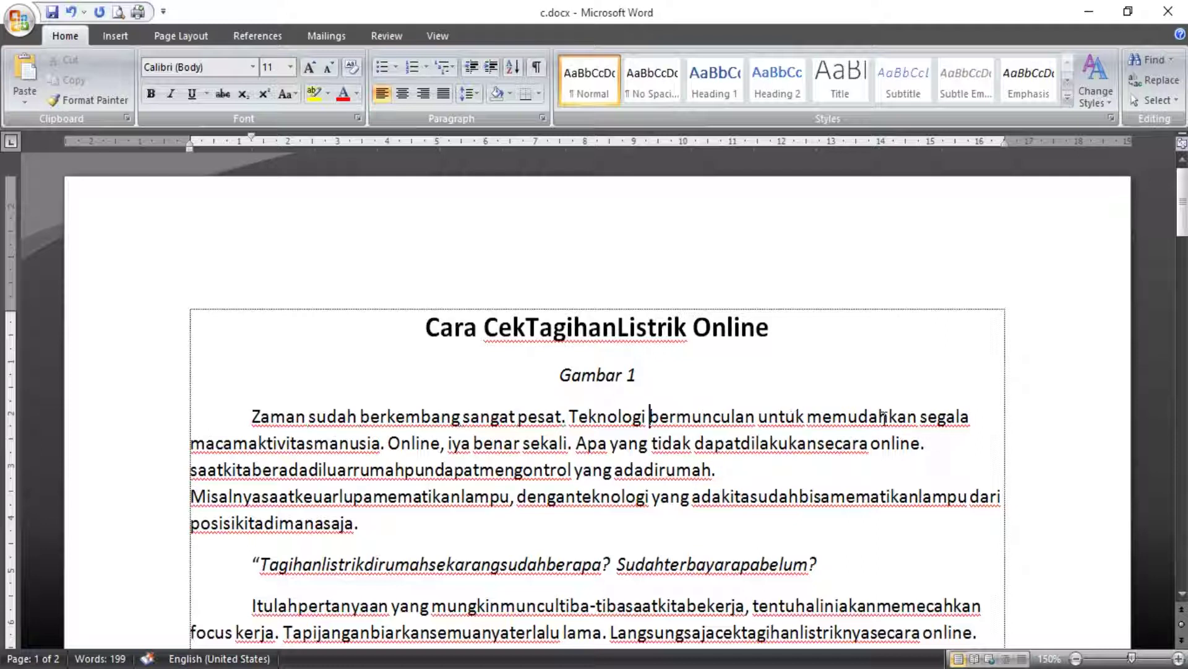
click(251, 442)
click(321, 442)
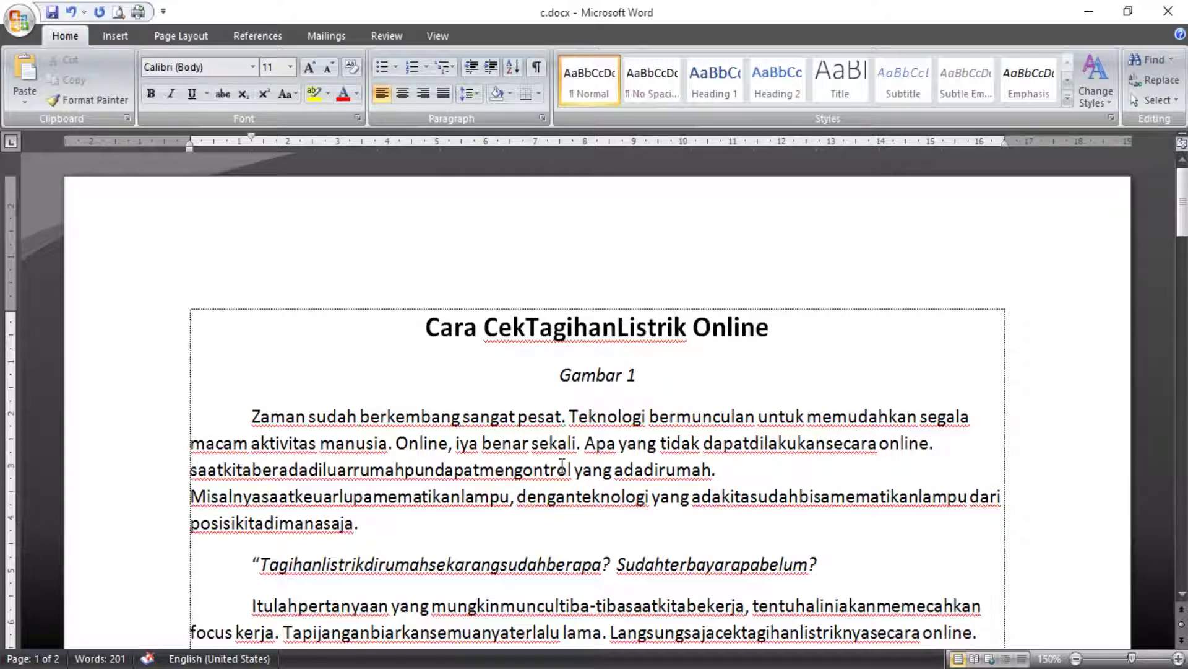
Step: Close the edited c.docx without saving and return to the Online-Convert DOC converter page
click(1167, 11)
click(598, 389)
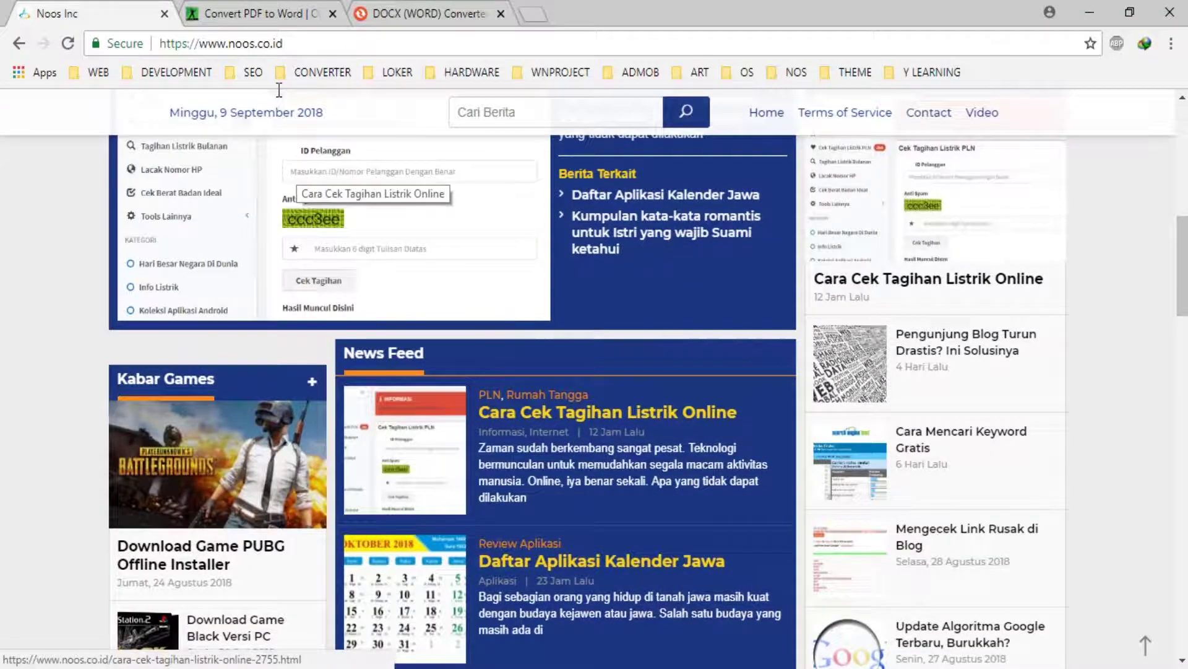
click(251, 14)
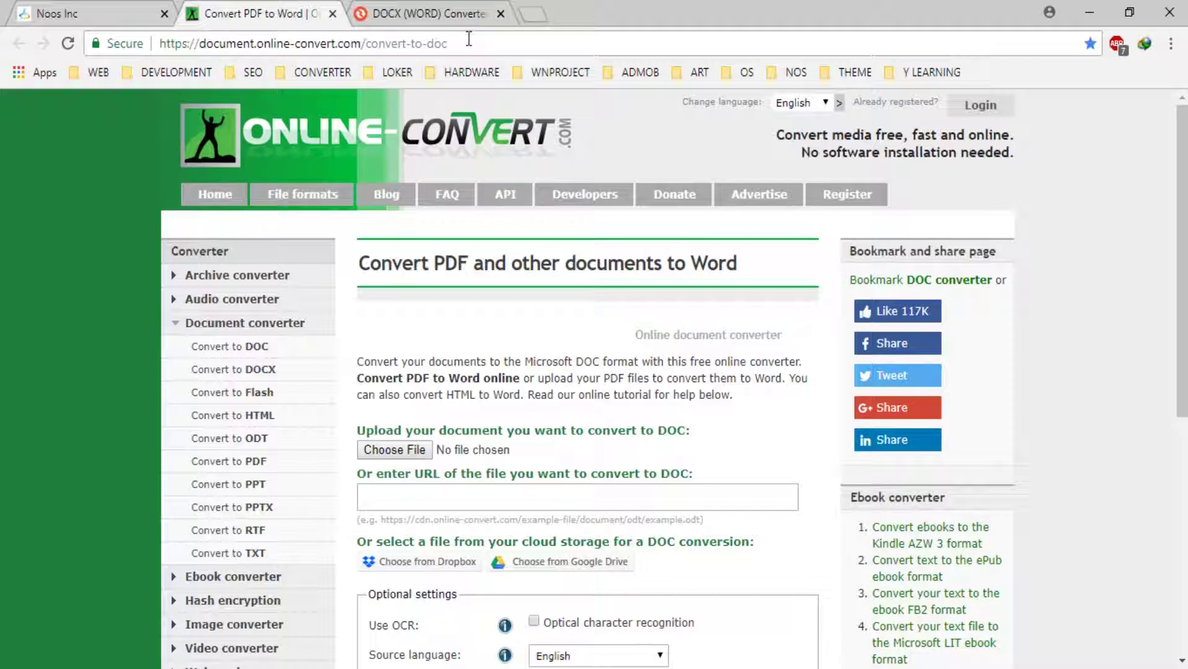
Step: Choose c.docx from the desktop as the file to upload for conversion
scroll(493, 155, down, 1)
click(410, 360)
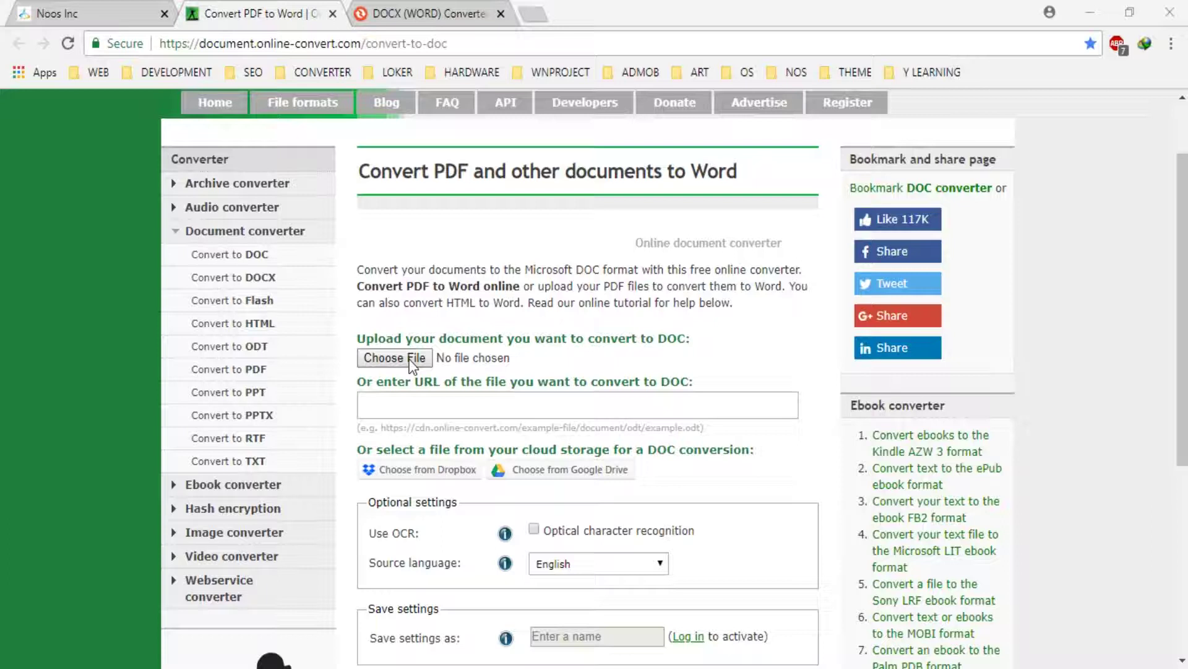
click(718, 215)
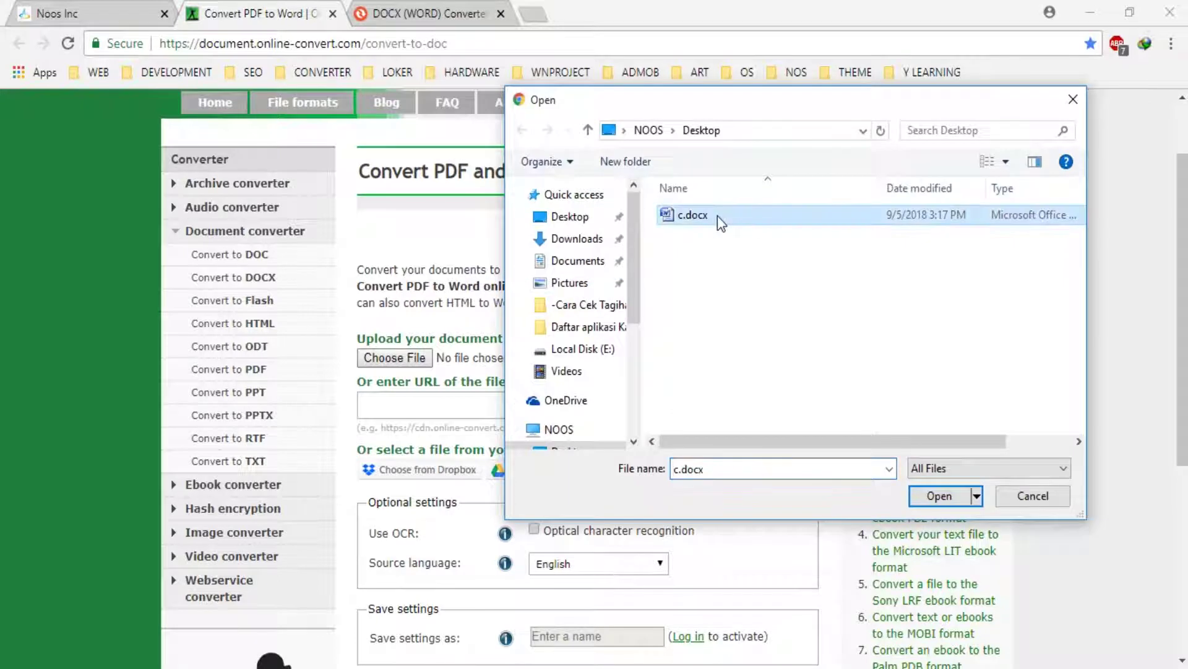
double_click(705, 217)
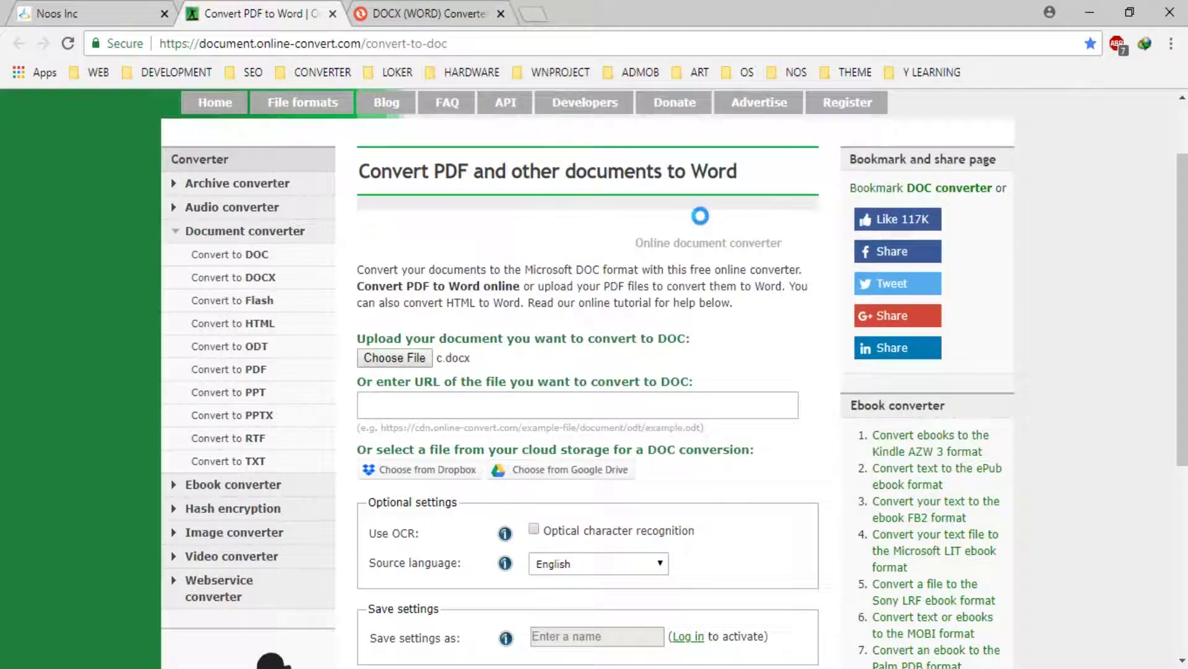
click(489, 360)
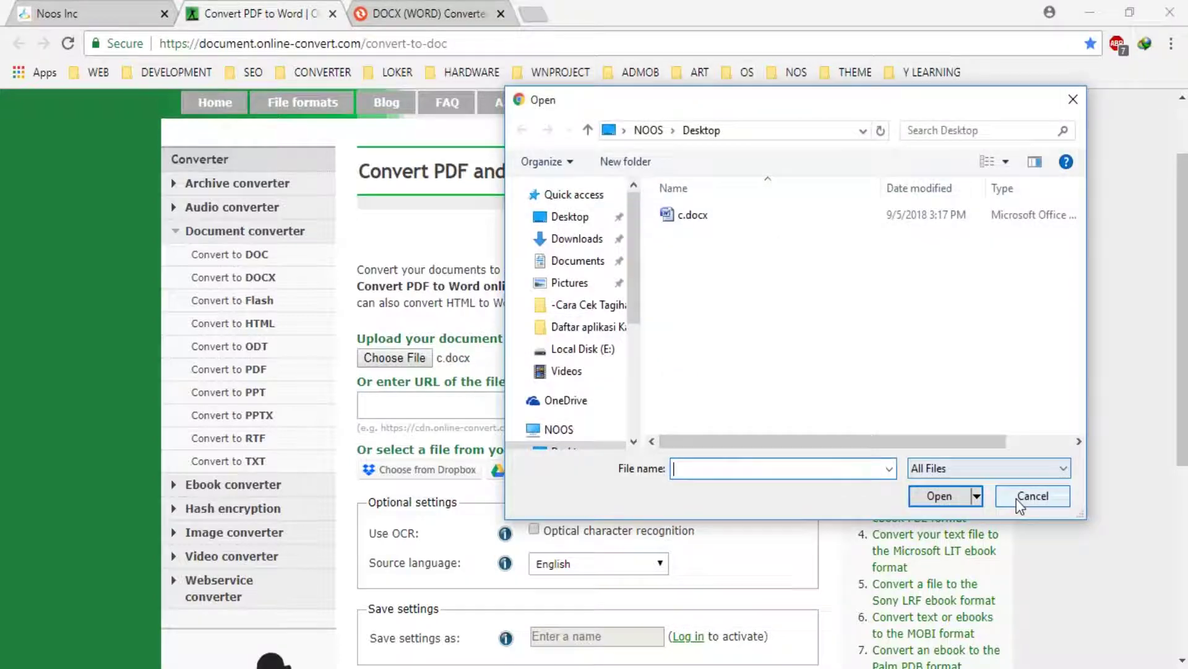
click(1026, 490)
click(419, 359)
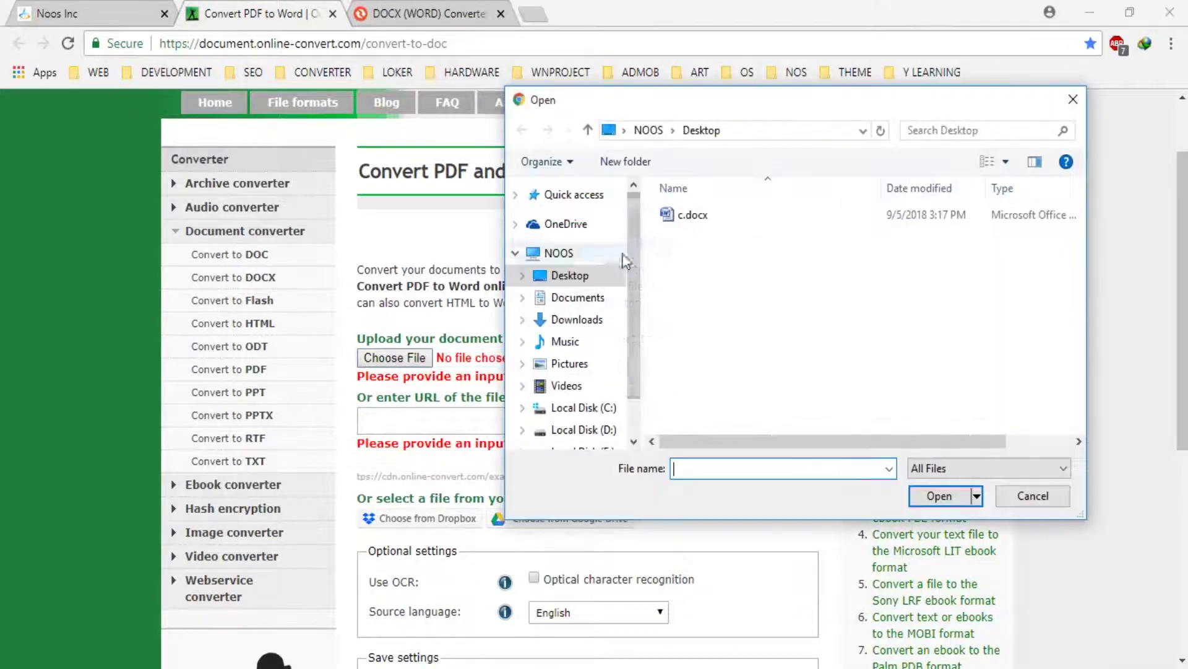
double_click(667, 214)
scroll(504, 366, down, 4)
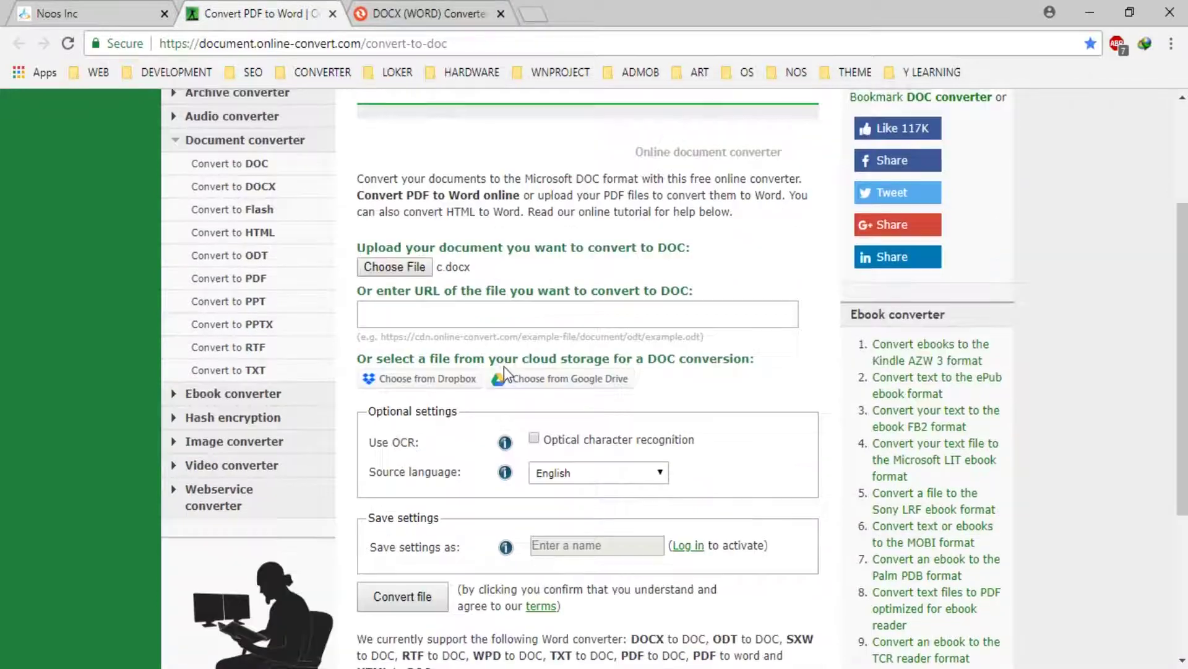
Step: Convert c.docx to DOC and bring up the options for the downloaded 17 kB c.doc
click(407, 422)
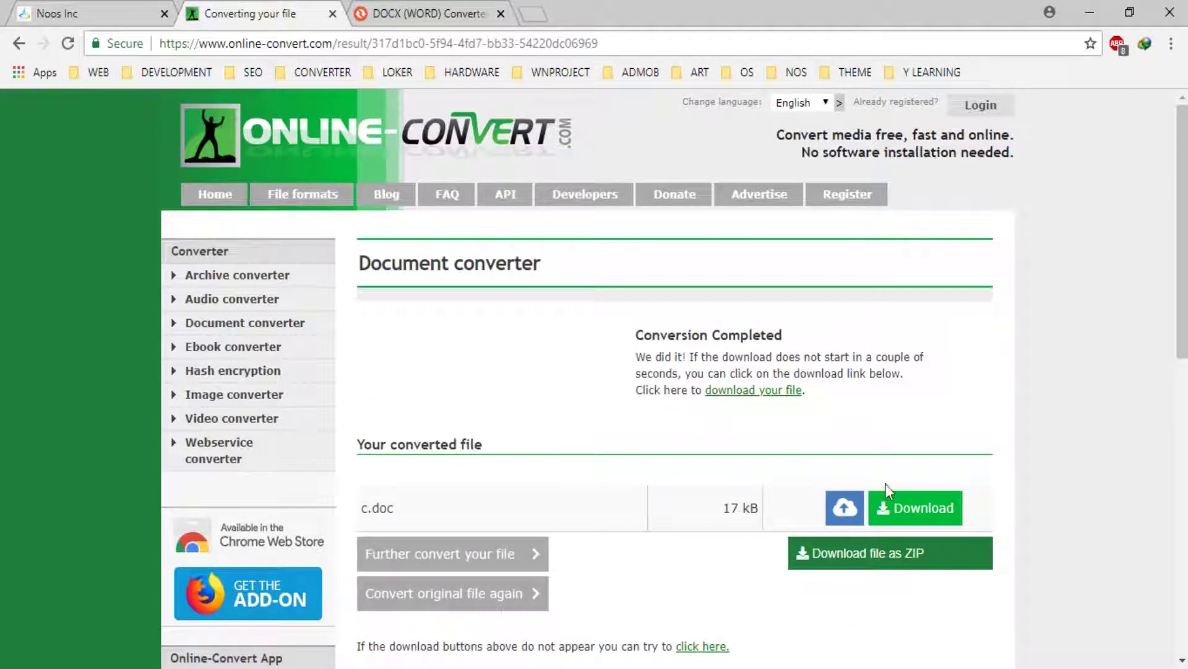
scroll(769, 418, down, 2)
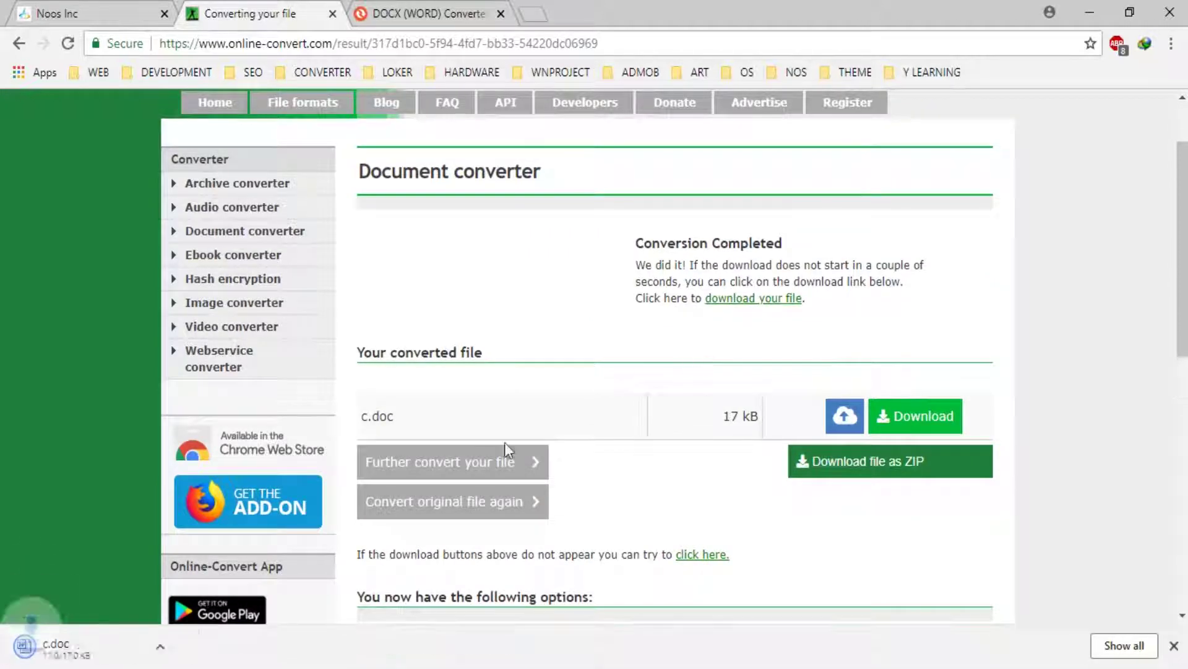
click(179, 646)
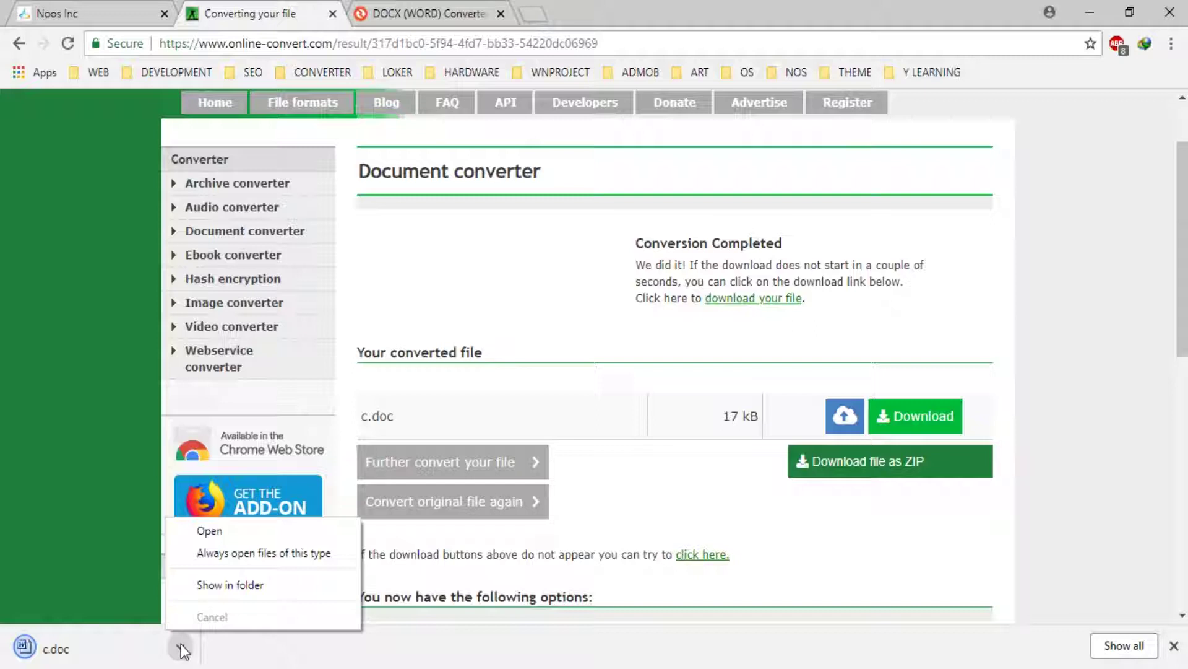
Step: Open the downloaded c.doc in Word, zoom to 160%, and scroll through its properly spaced text
click(210, 531)
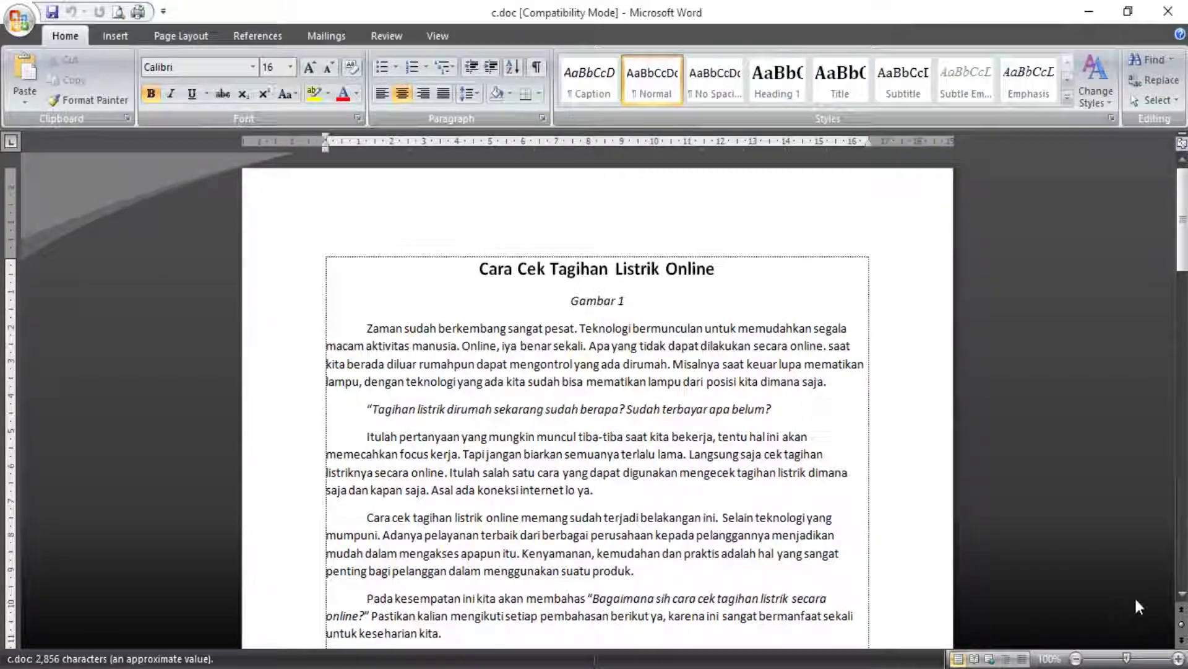
click(1178, 658)
click(1178, 658)
click(1178, 658)
click(1178, 659)
click(1178, 659)
click(1178, 658)
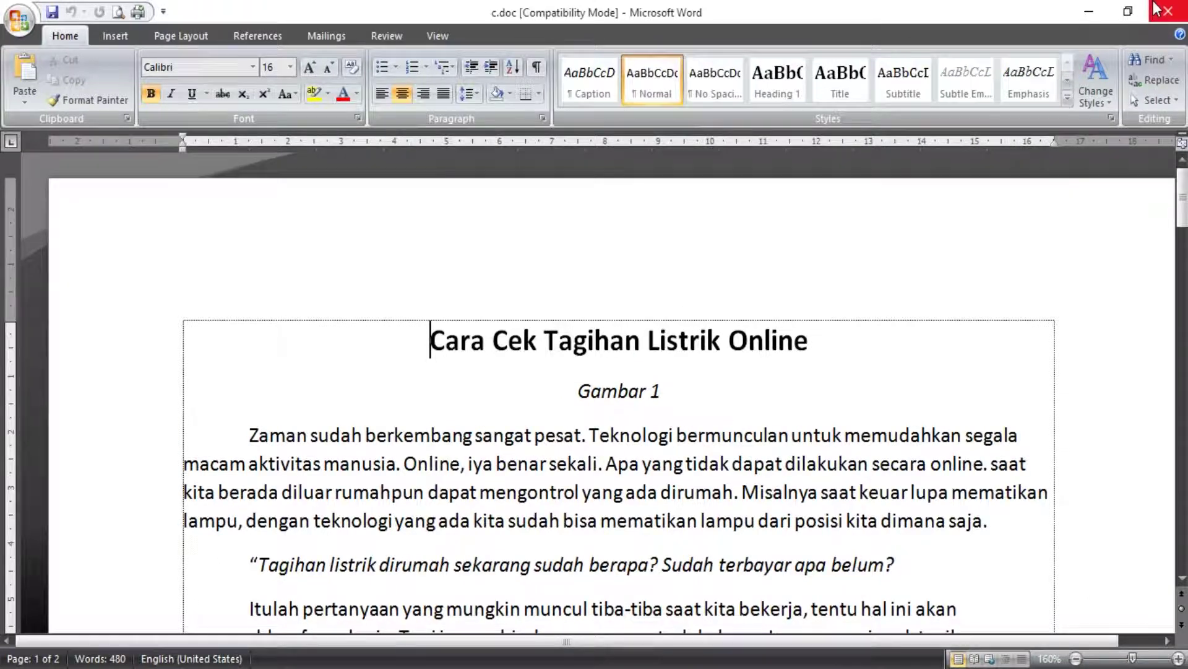
scroll(470, 365, down, 2)
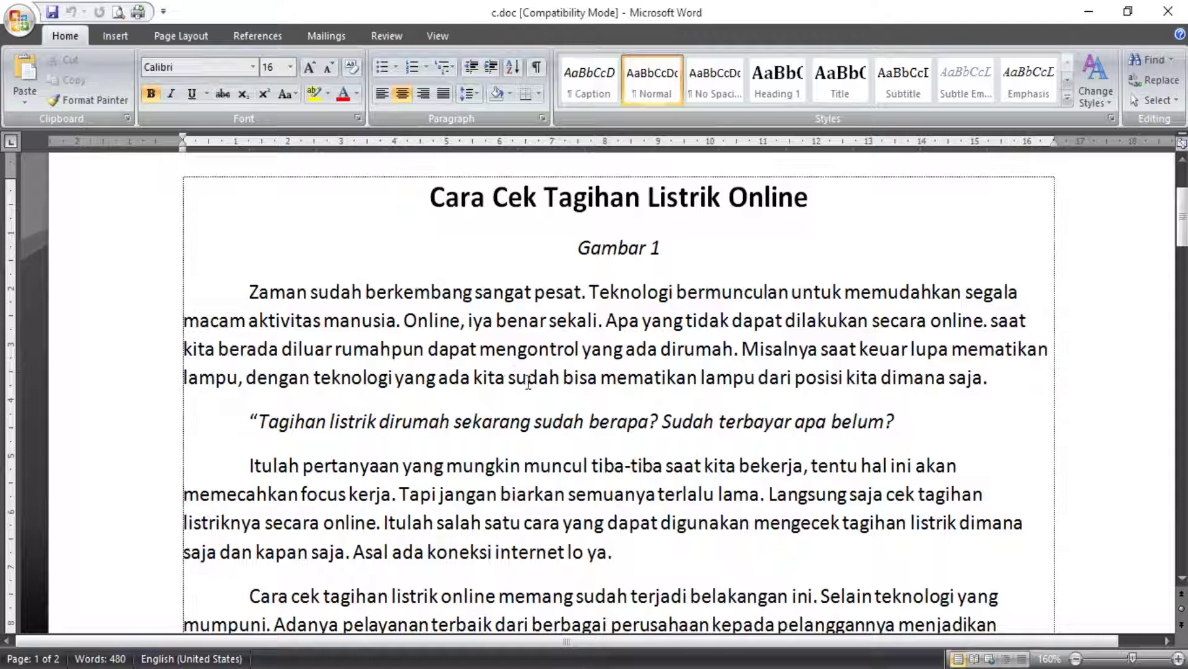
click(506, 378)
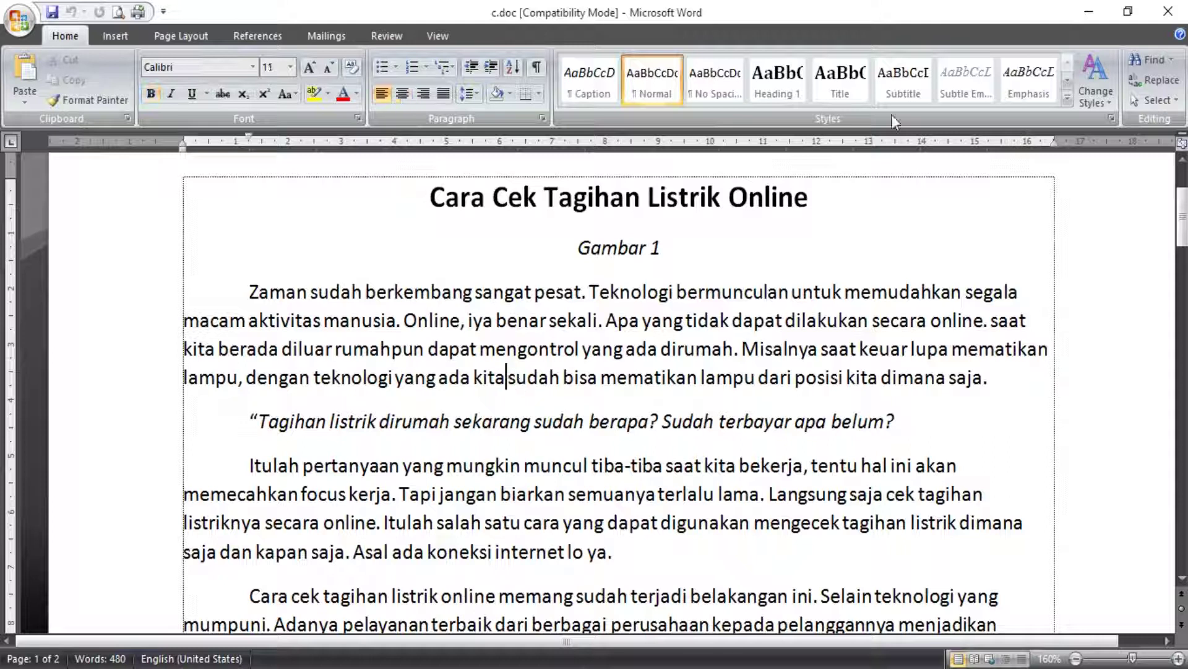
Step: Close c.doc and open the Dari Komputer file picker on Convertio's DOCX converter page
click(1170, 8)
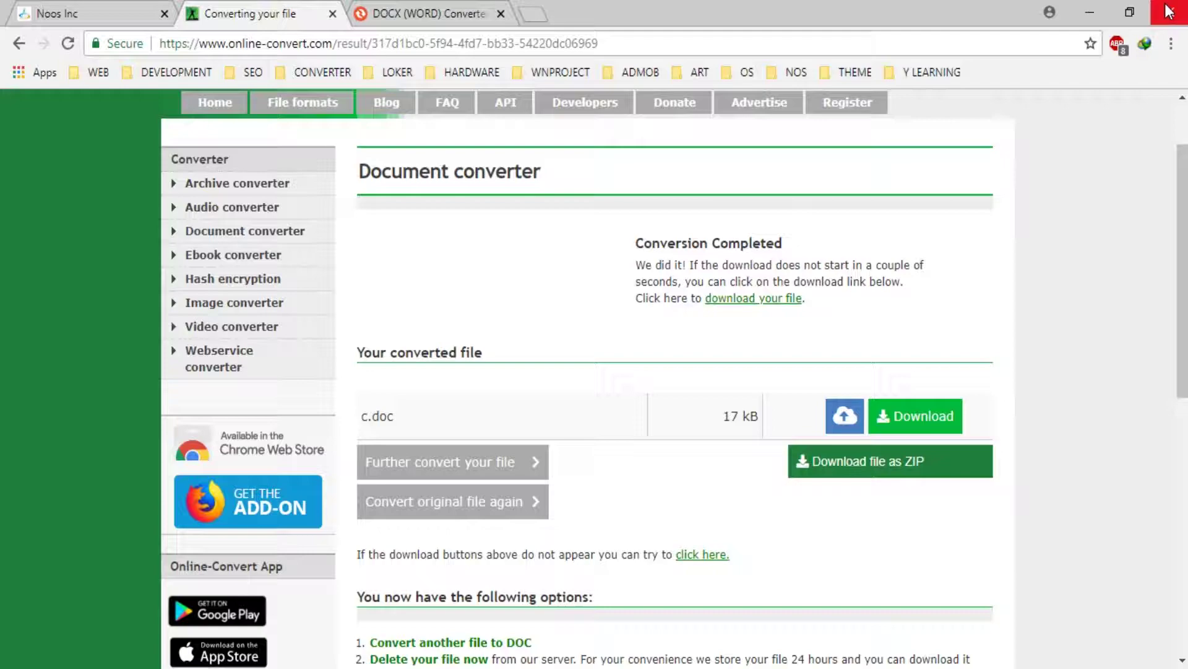
click(430, 8)
click(286, 347)
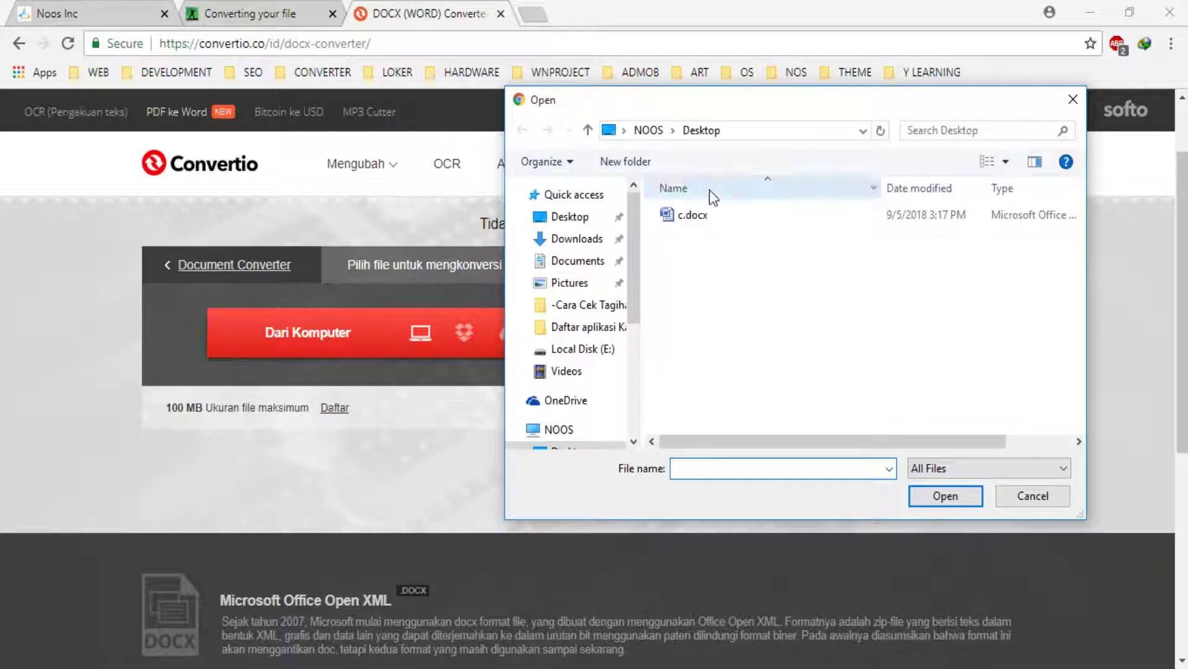
Step: Upload c.docx to Convertio and convert it, producing a 986 KB JPG.ZIP
double_click(718, 214)
mouse_move(585, 350)
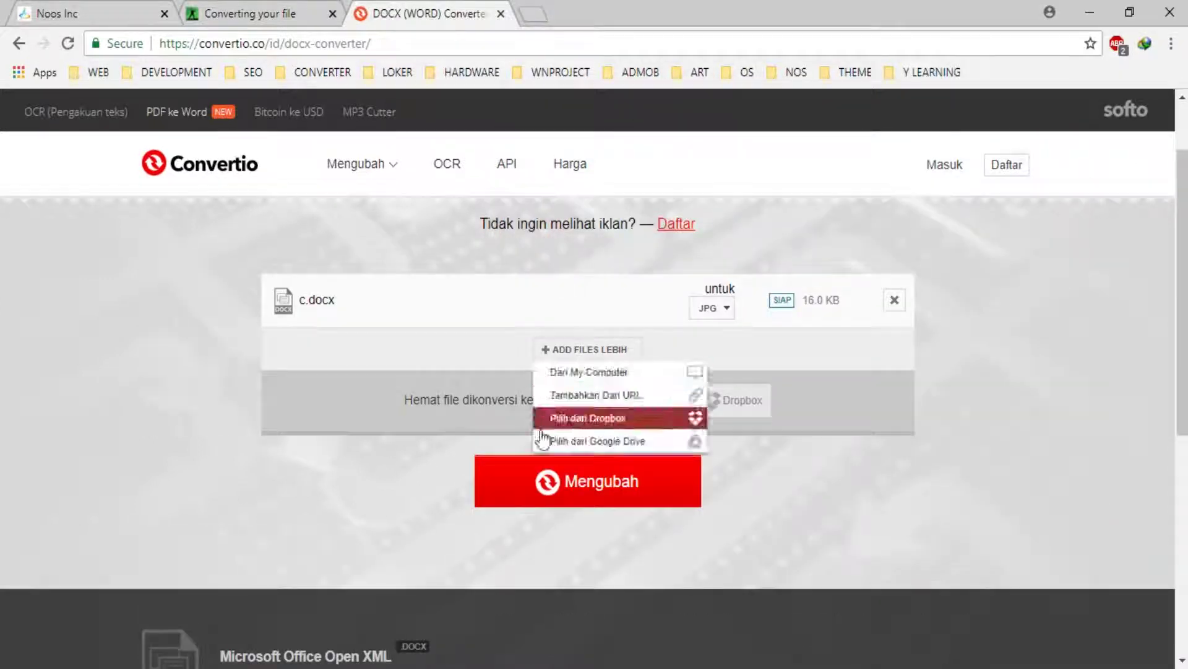
click(618, 494)
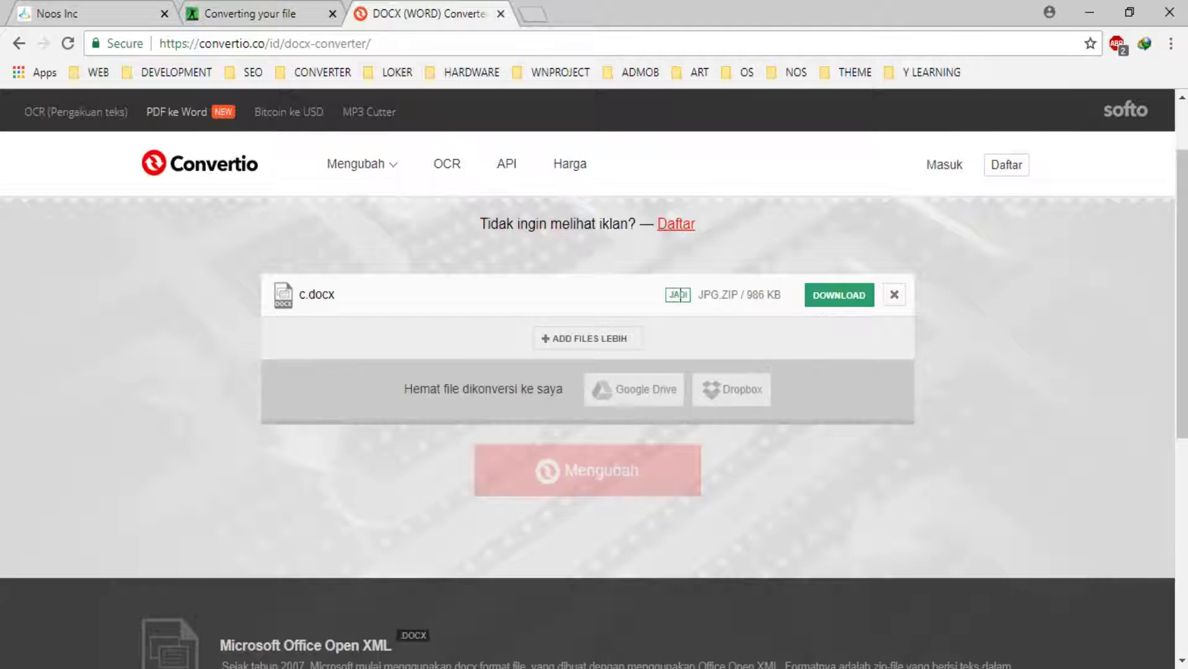
Step: Download c.jpg.zip through IDM, open it in WinRAR to find two JPGs, then close it
click(832, 299)
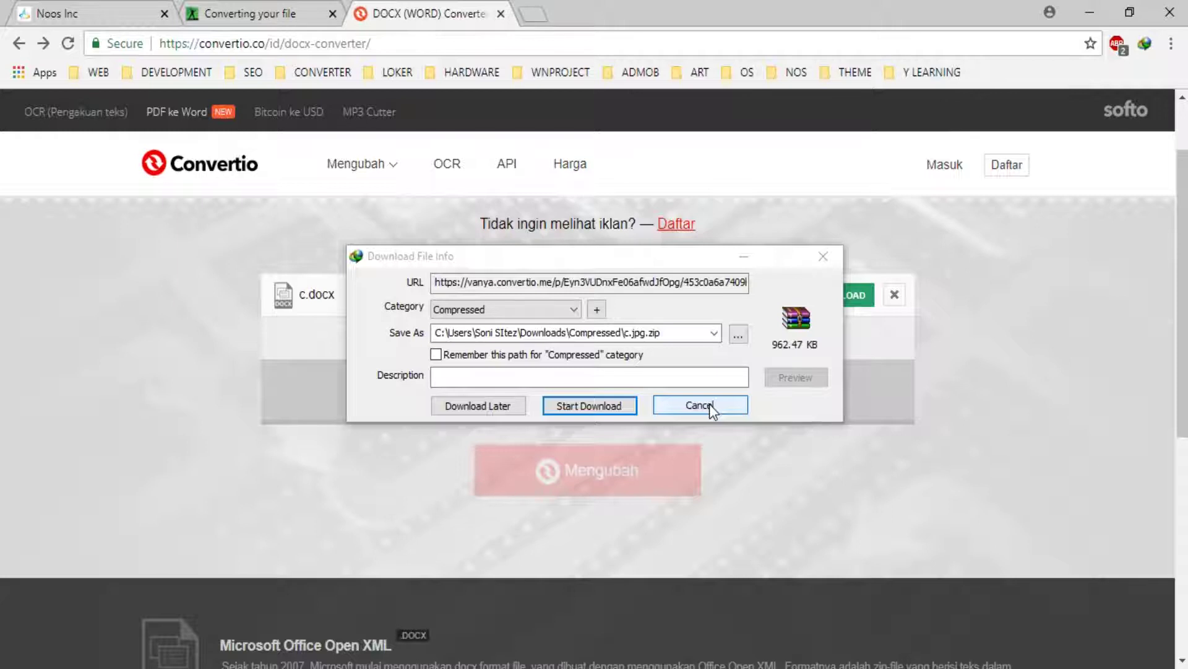
click(600, 406)
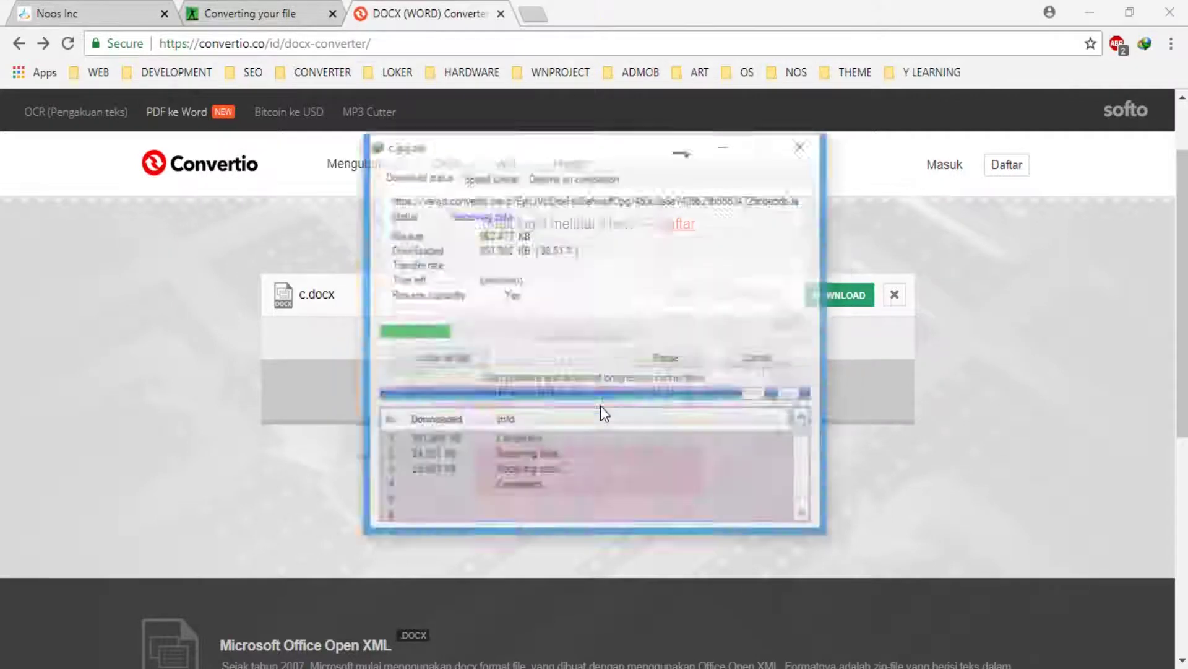
click(464, 400)
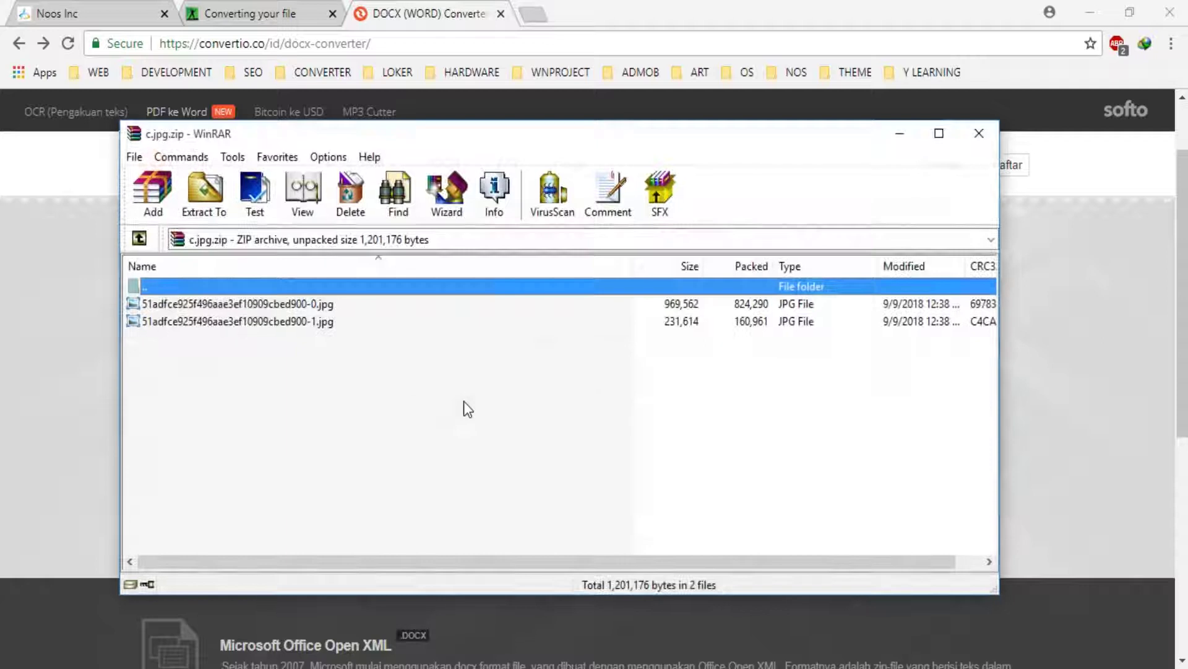
click(979, 133)
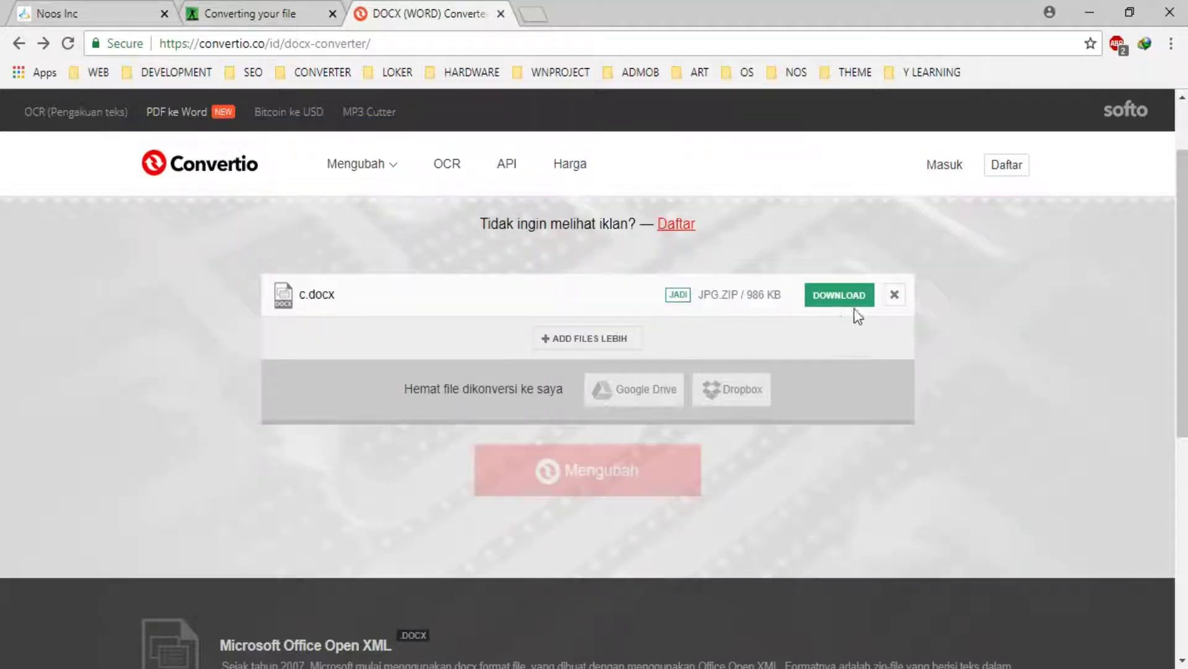
Step: Remove the finished JPG conversion and upload c.docx to Convertio again
click(897, 297)
click(313, 344)
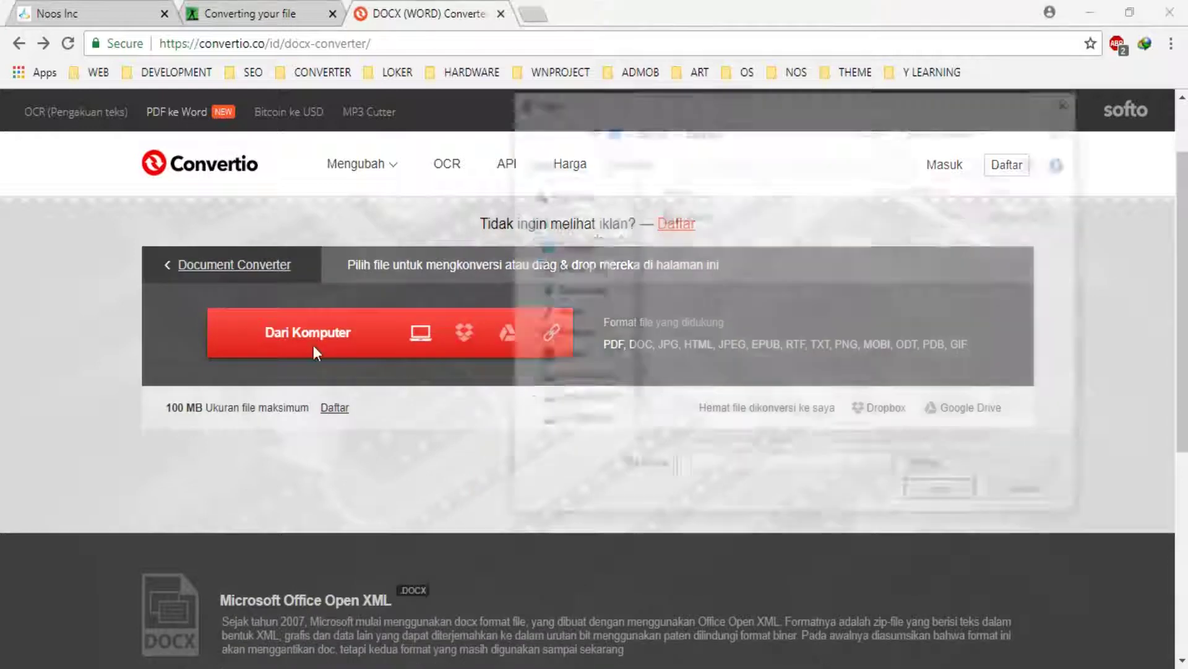
double_click(687, 217)
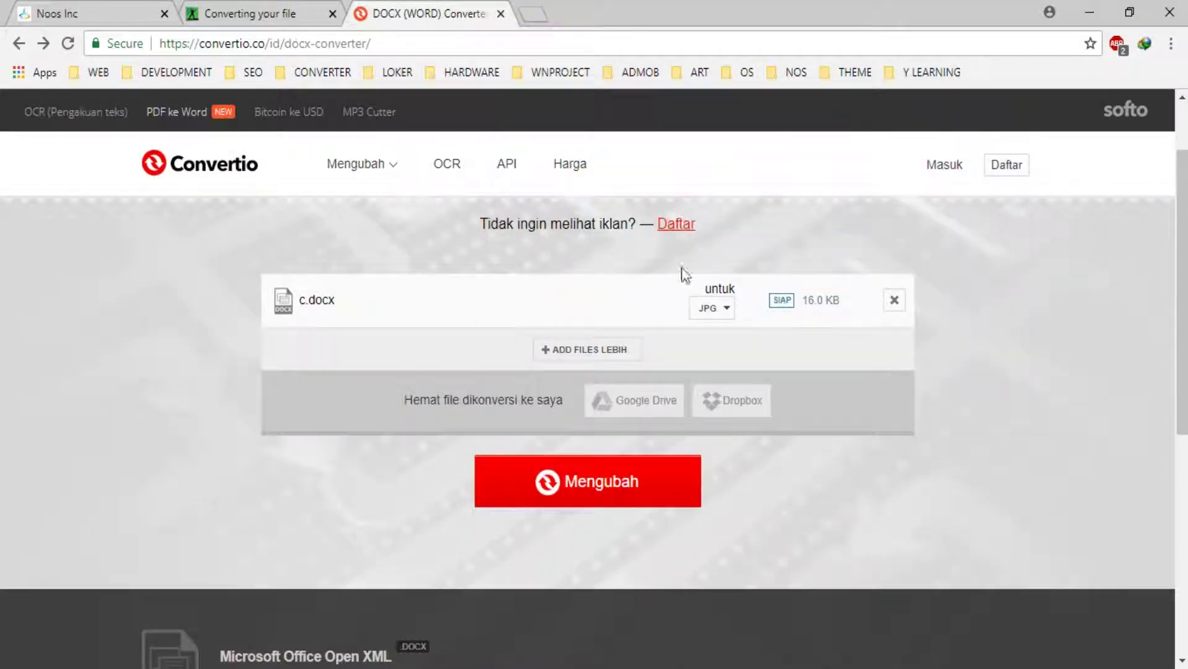
Step: Set the output format to DOKUMEN > DOC, convert, and download the 30.7 KB result
click(726, 312)
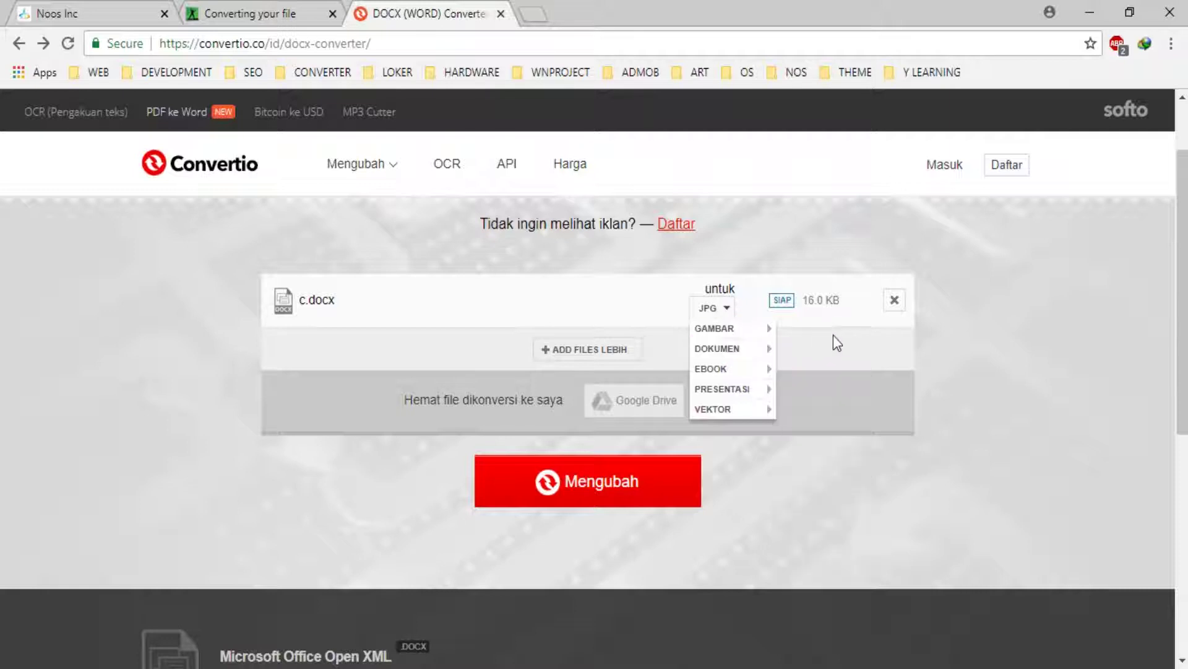
mouse_move(734, 339)
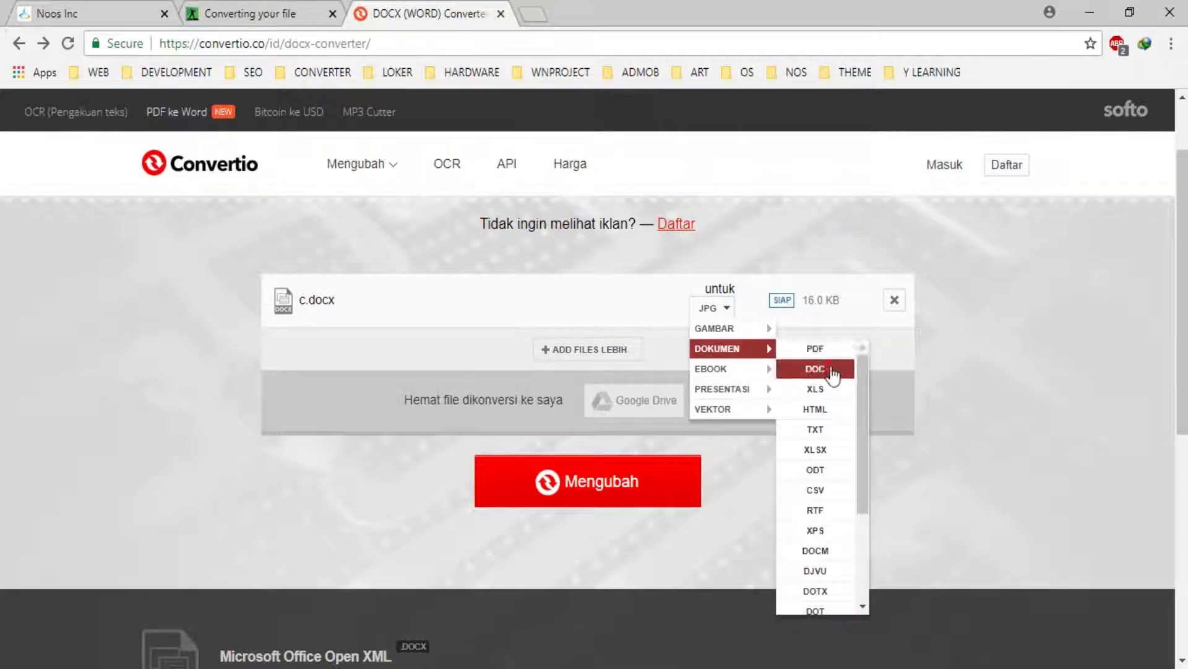
click(829, 369)
click(629, 499)
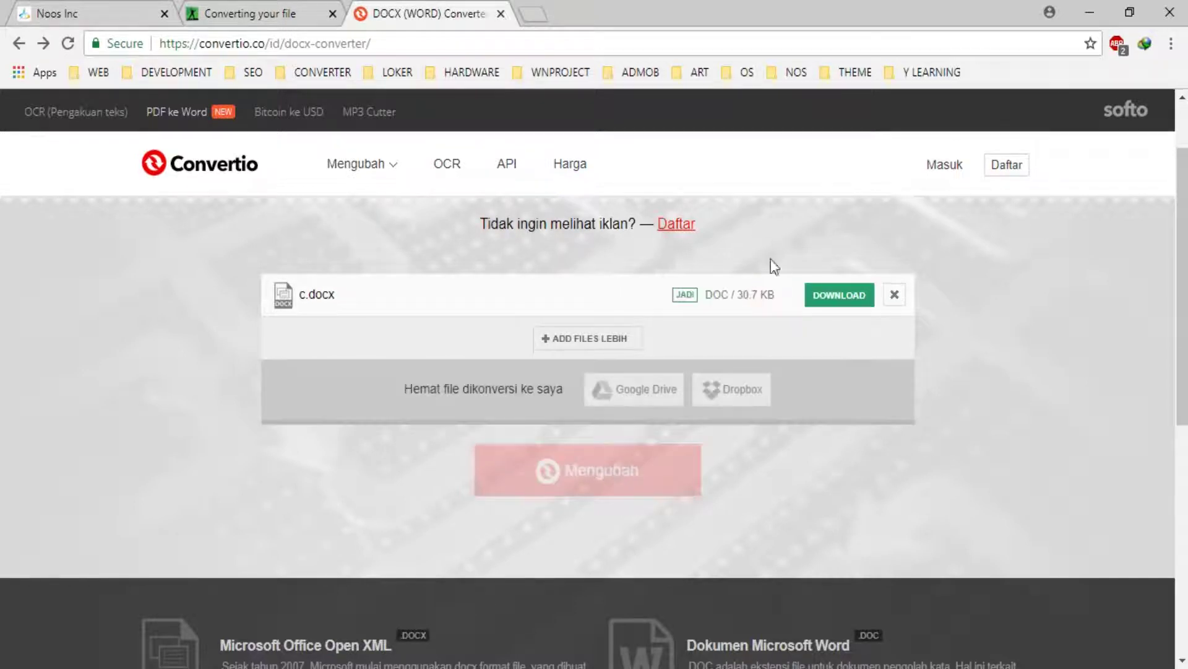
click(828, 297)
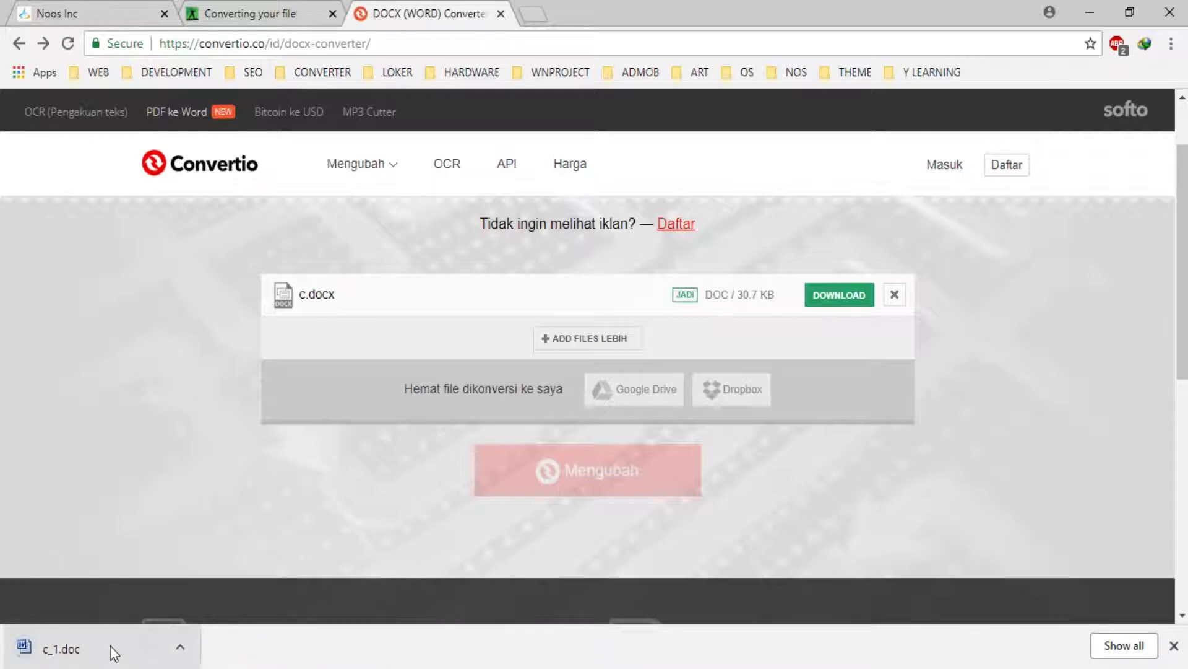
Step: Open c_1.doc from the download shelf, zoom to 160%, and select the sentence starting with Teknologi
click(179, 651)
click(235, 531)
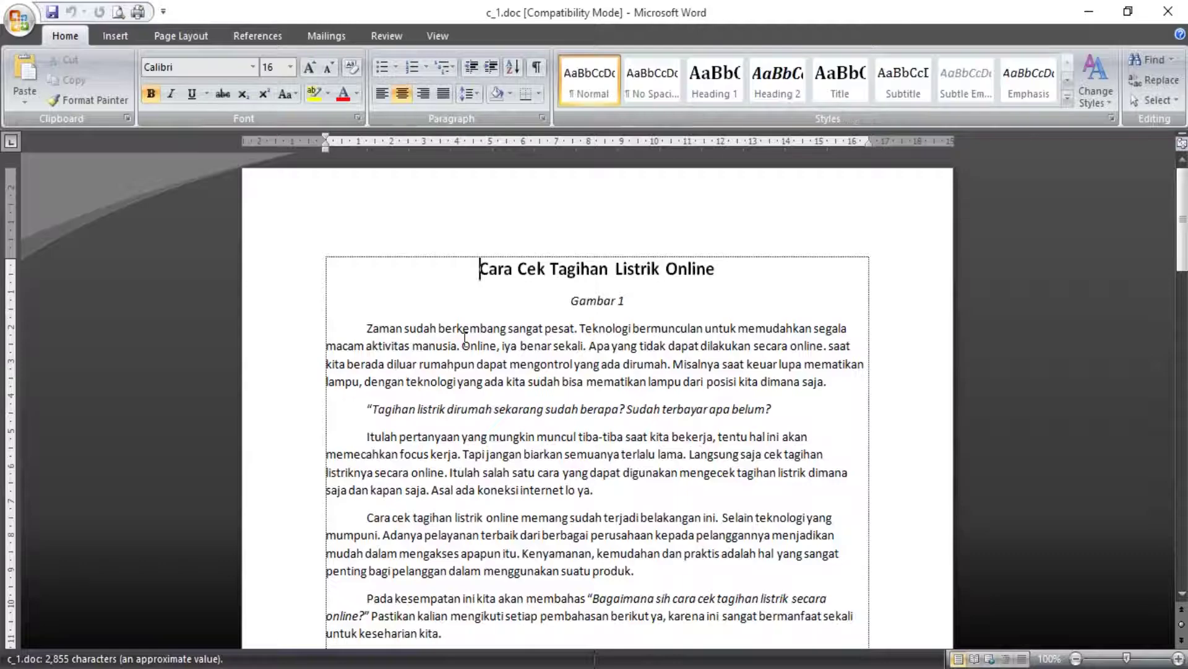
click(1179, 658)
click(1180, 658)
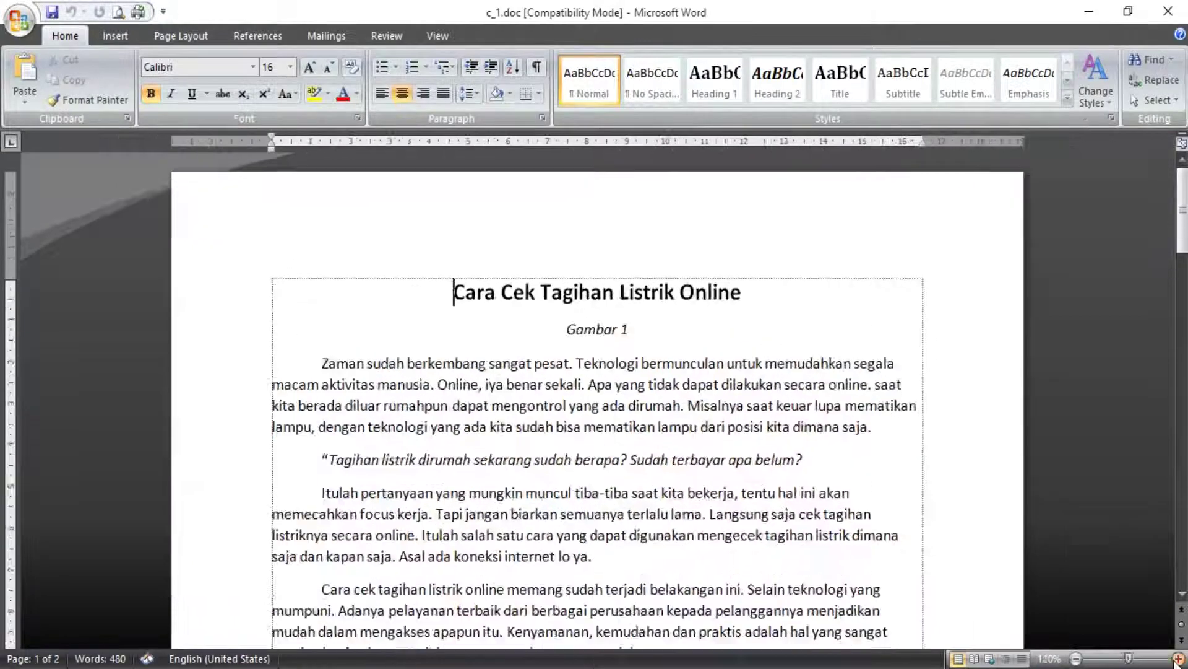
click(1179, 658)
click(1179, 658)
click(1179, 658)
click(1179, 658)
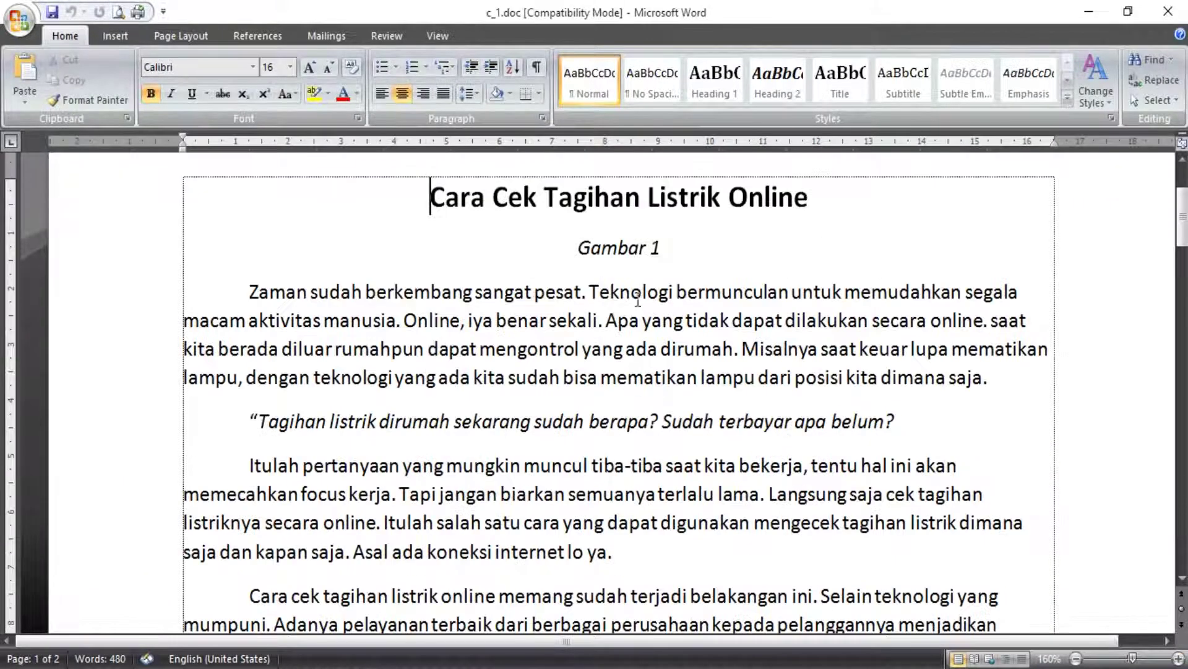
drag(590, 292, 393, 325)
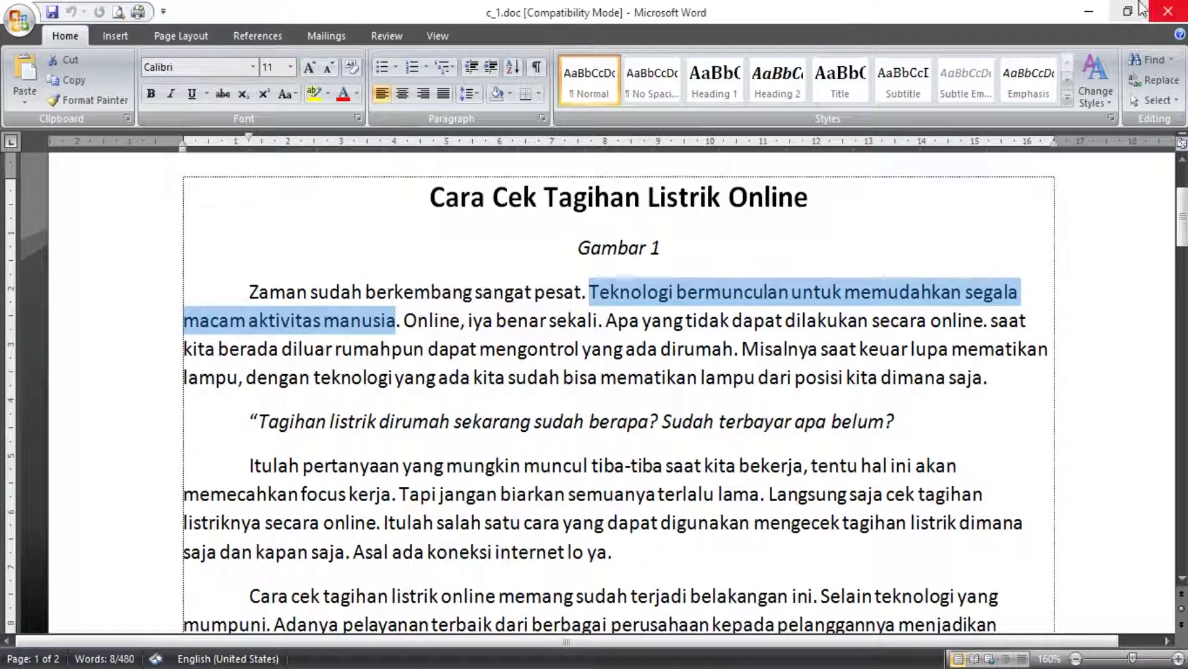
Step: Minimize c_1.doc, open the original c.docx from the desktop, and zoom to 150%
click(1083, 12)
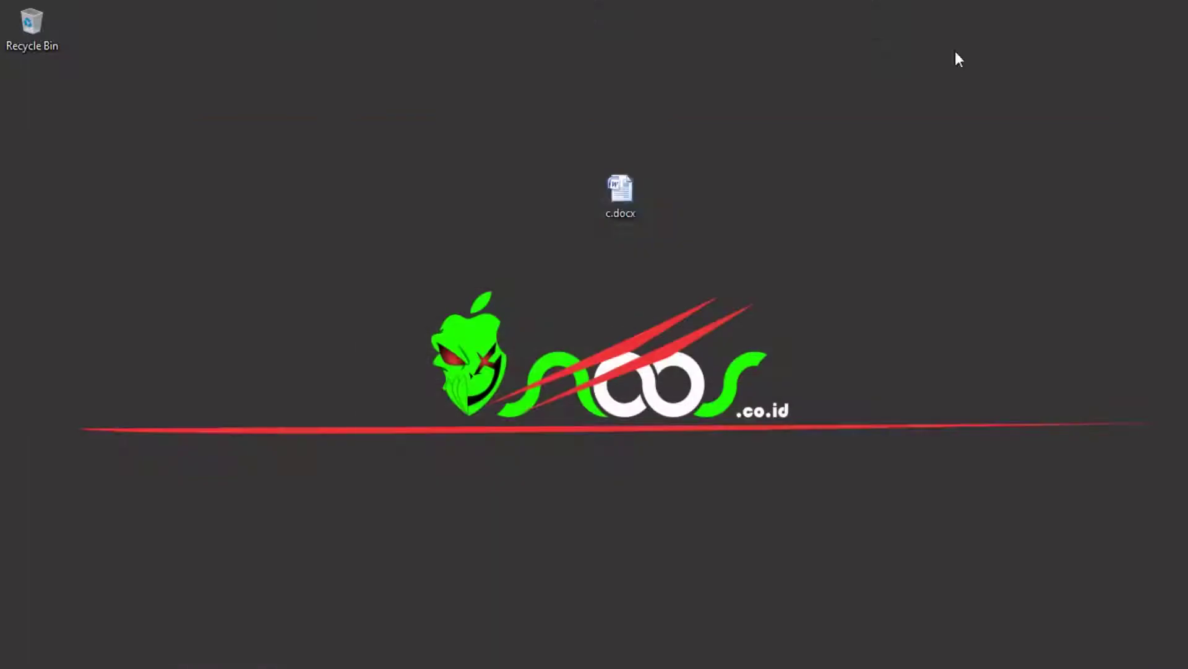
click(645, 187)
double_click(645, 187)
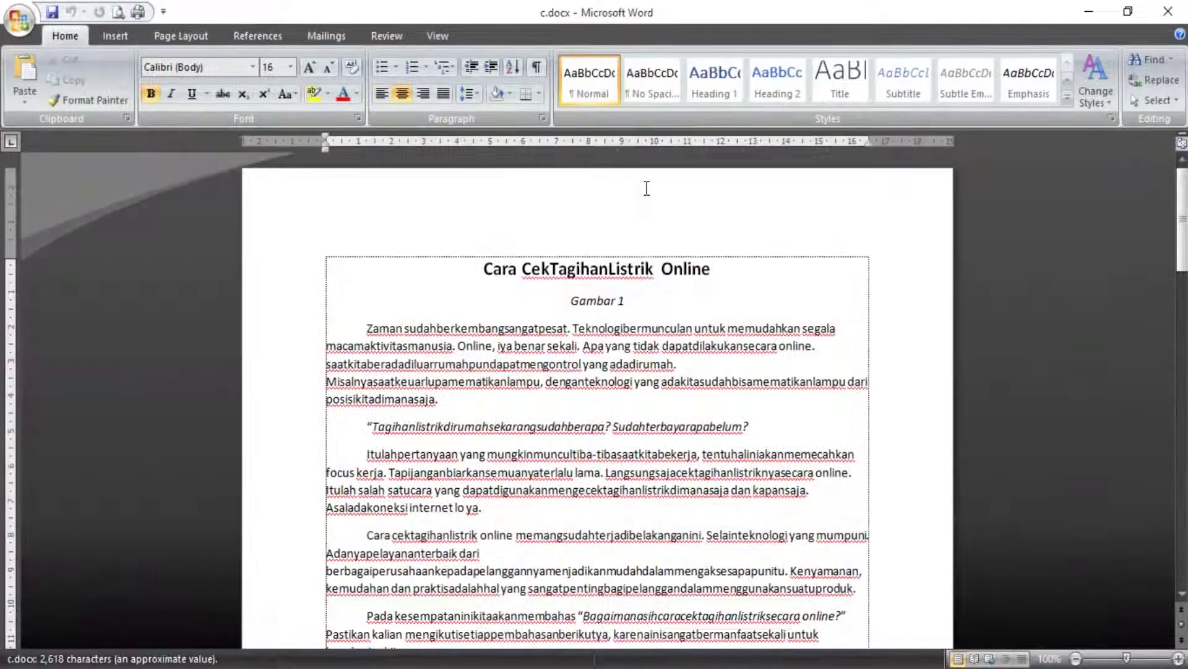
click(1179, 658)
click(1179, 658)
click(1179, 658)
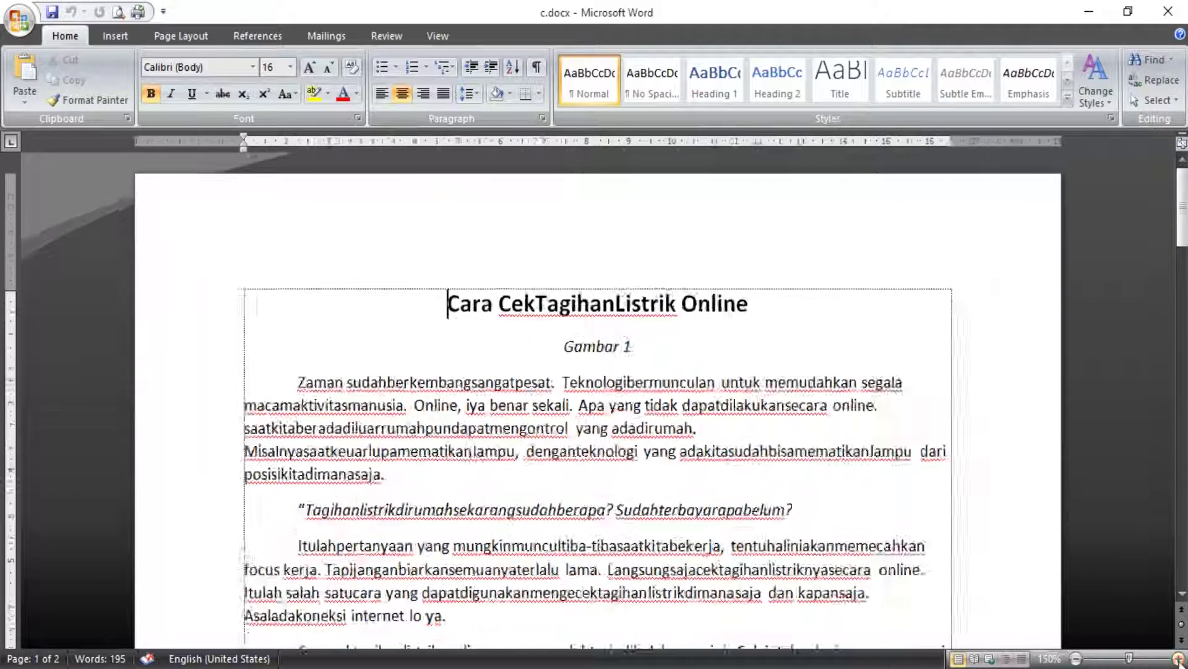
click(1179, 658)
click(1179, 658)
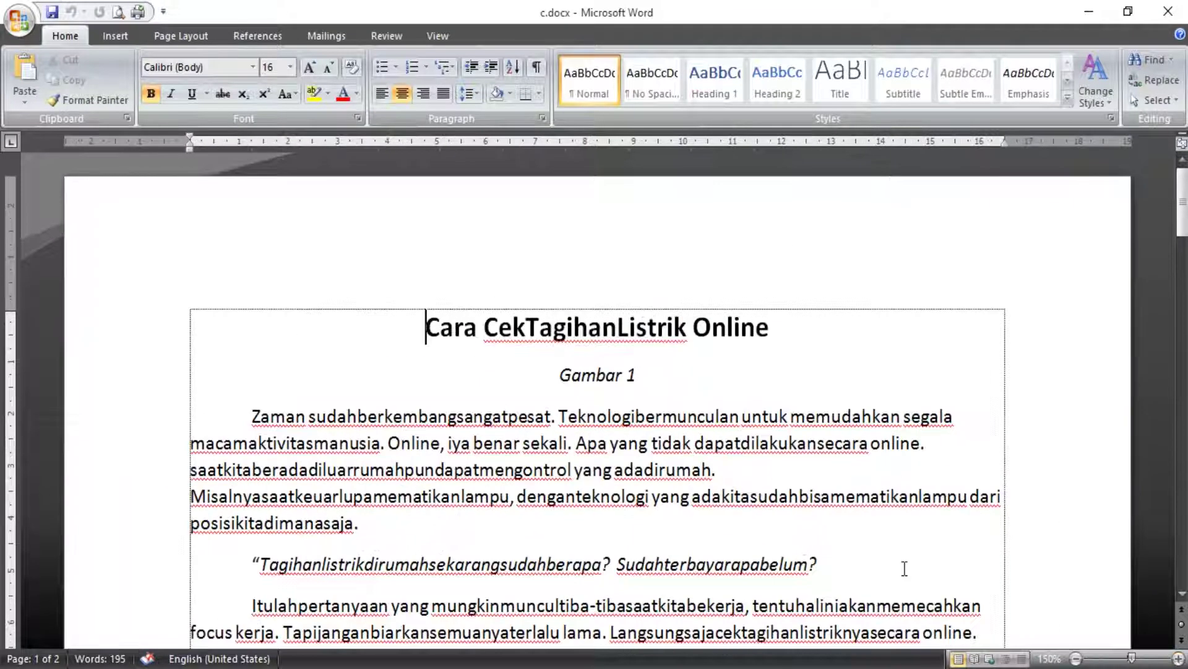
click(637, 418)
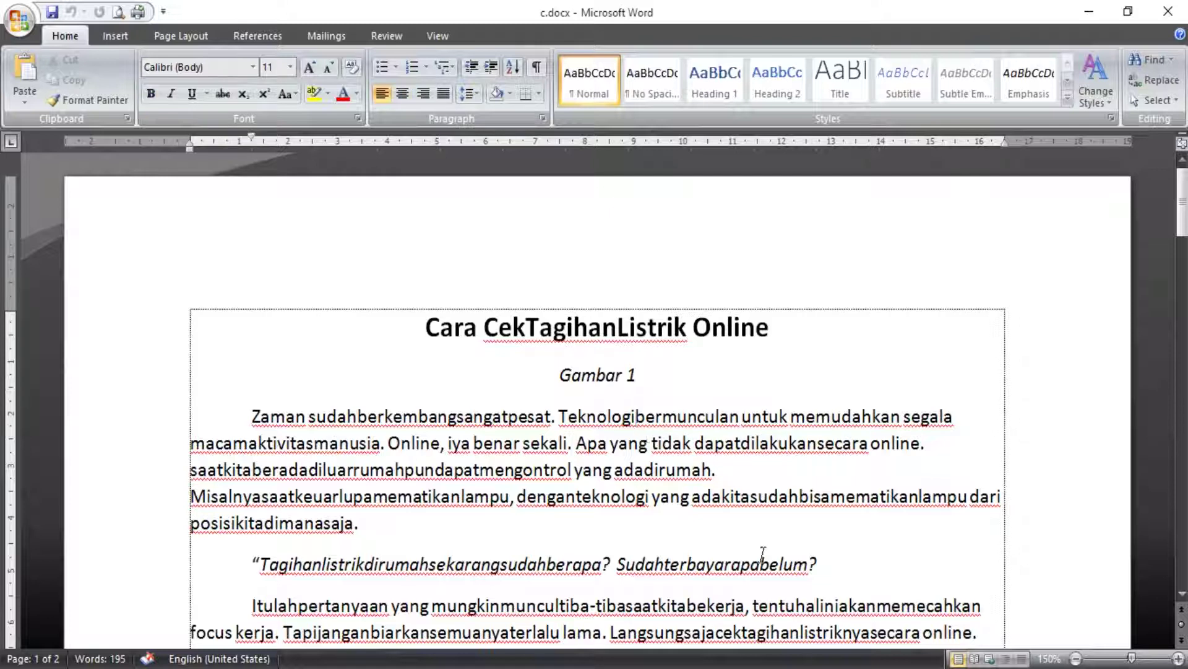
Step: Switch back to c_1.doc, clear the sentence selection, and close it
mouse_move(799, 665)
click(691, 625)
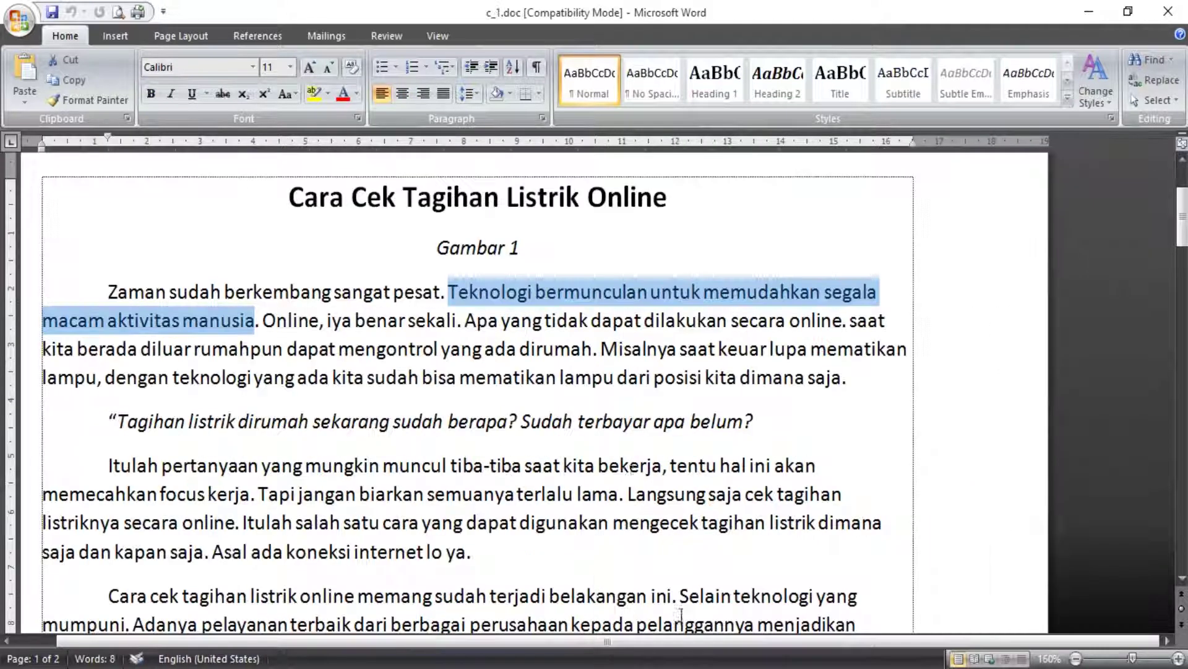
click(540, 296)
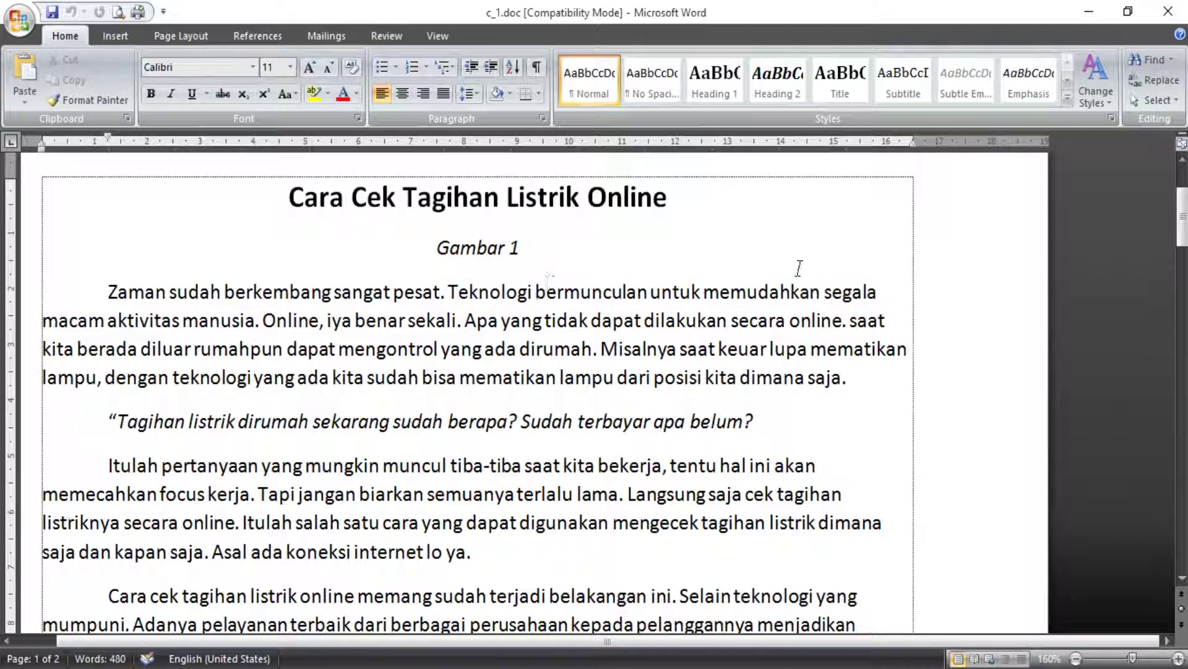
click(1168, 11)
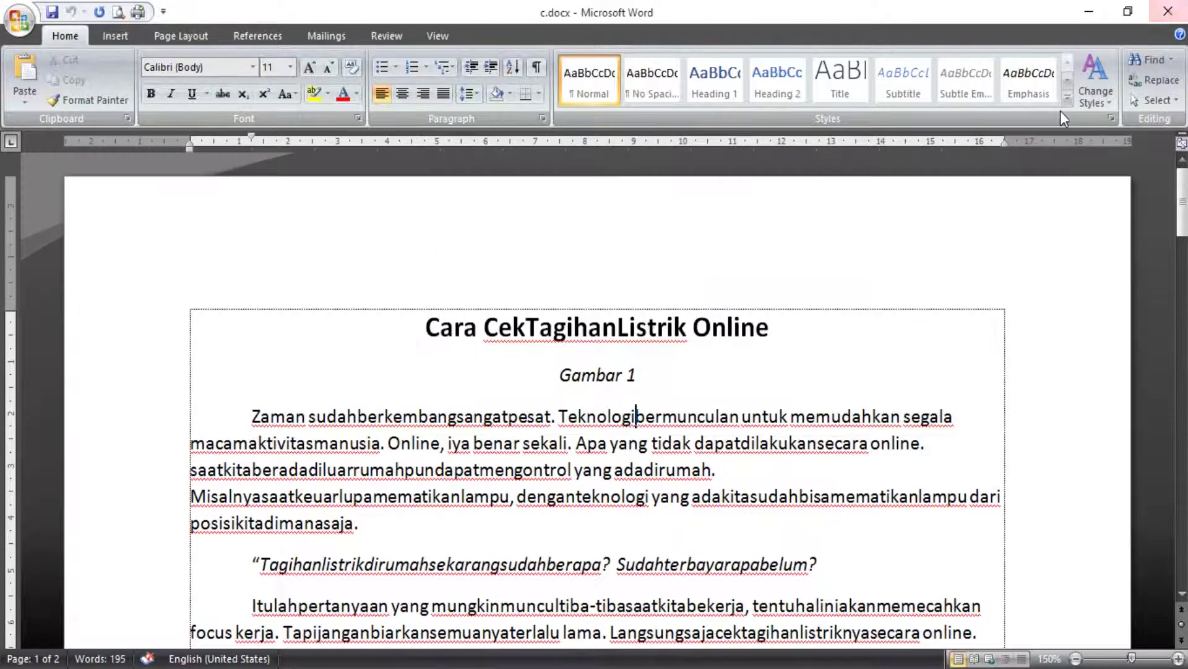
click(1168, 11)
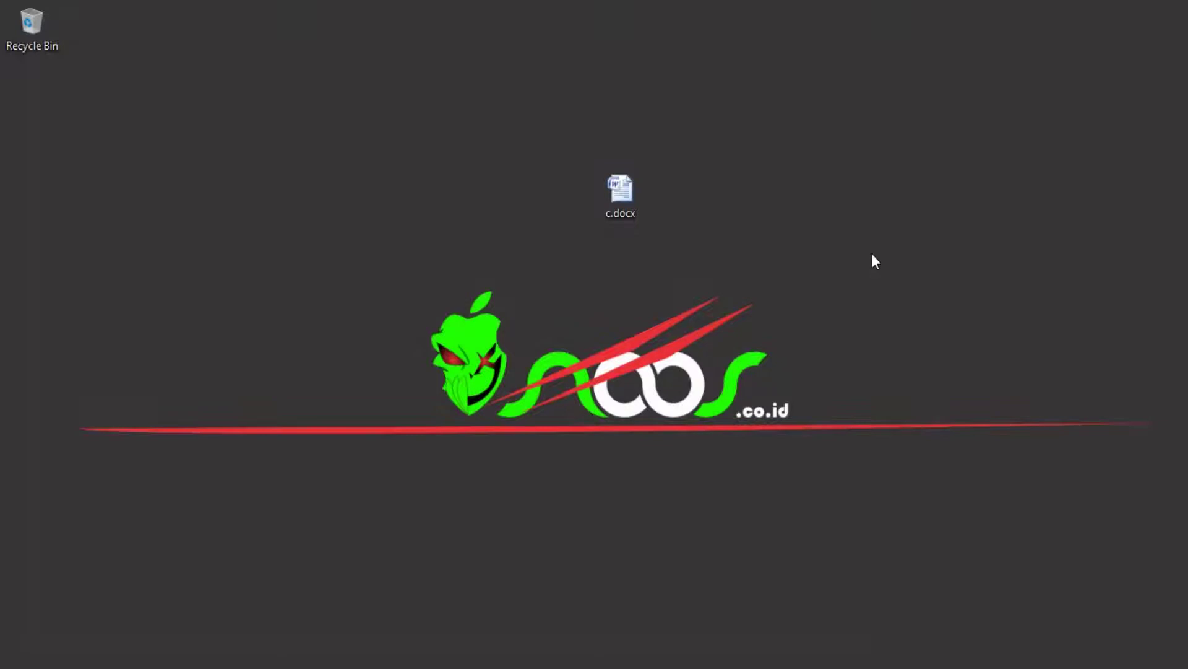